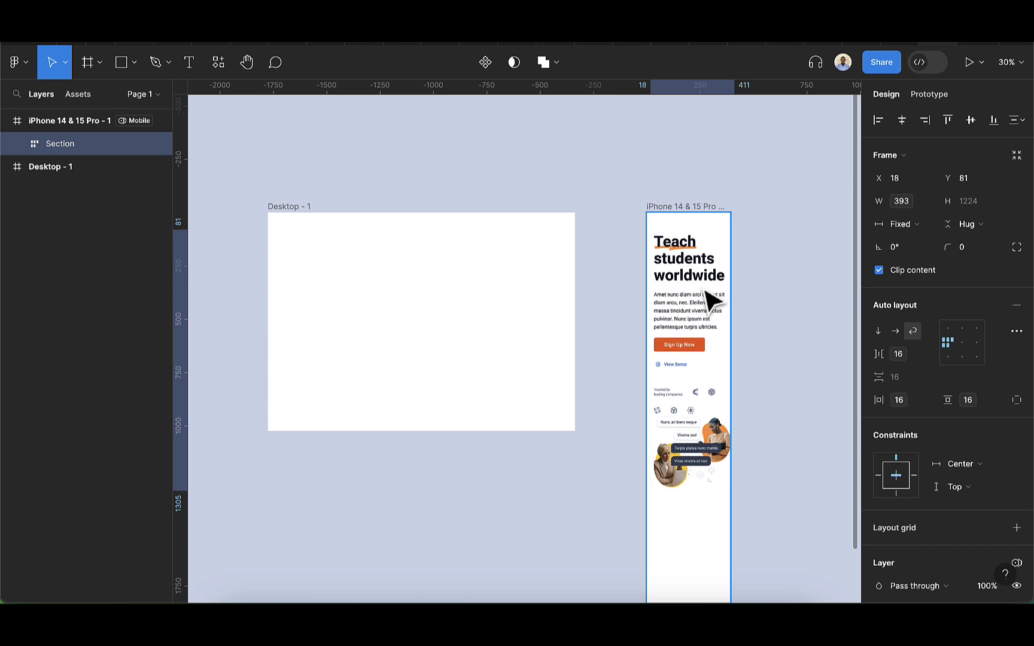
# Move the hero section from the iPhone frame into the empty desktop frame
pyautogui.moveTo(706, 296); pyautogui.dragTo(312, 288)
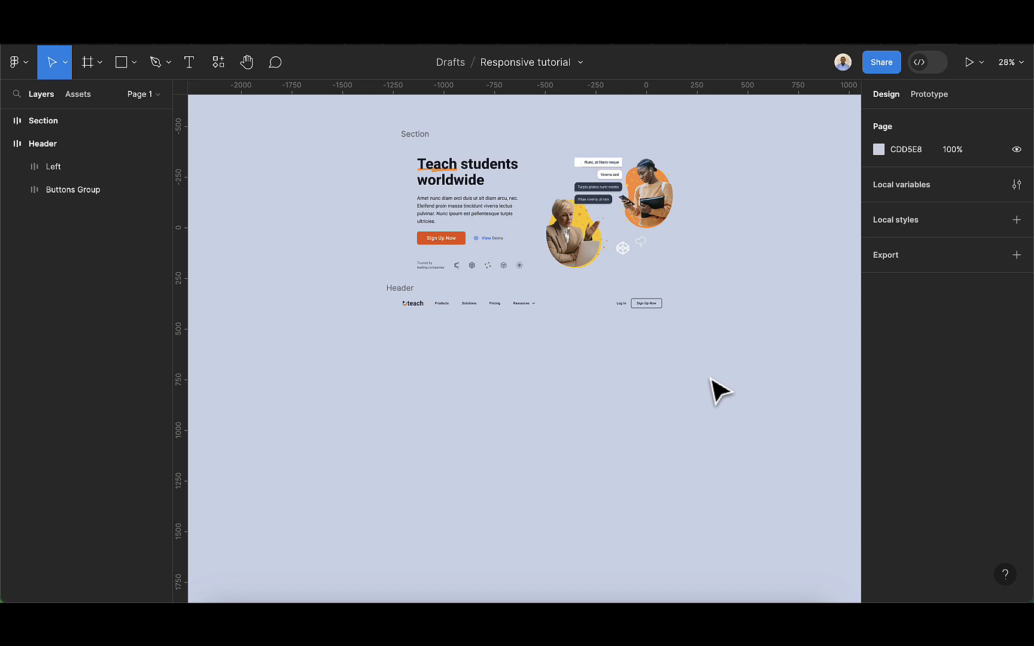
# Create a 1440×1024 Desktop preset frame and place it below the existing section and header
pyautogui.click(87, 64)
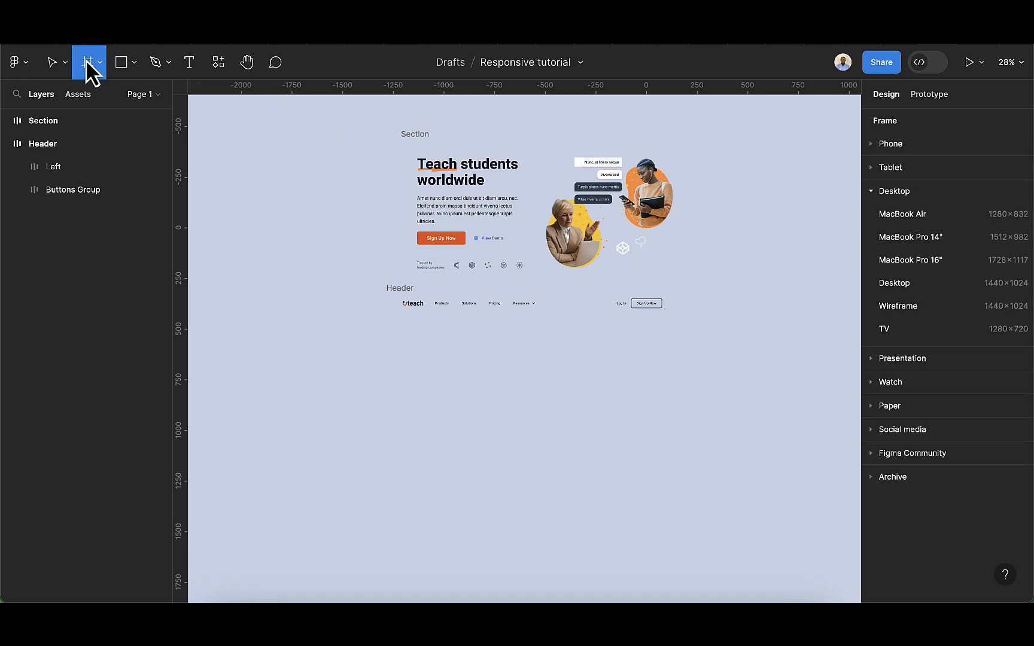
pyautogui.click(925, 286)
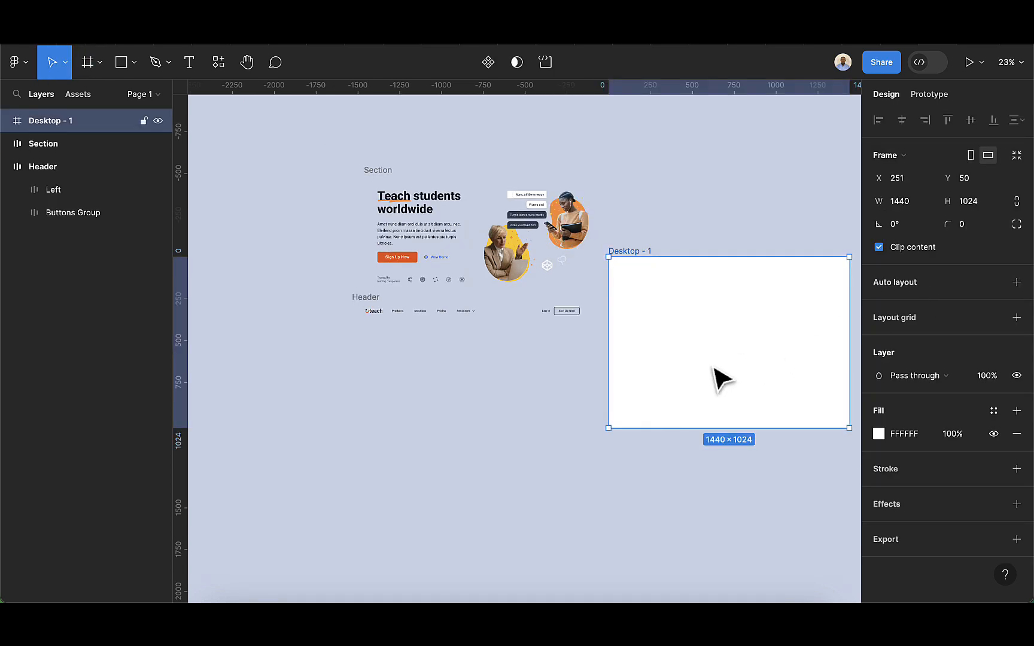
pyautogui.moveTo(719, 376); pyautogui.dragTo(382, 489)
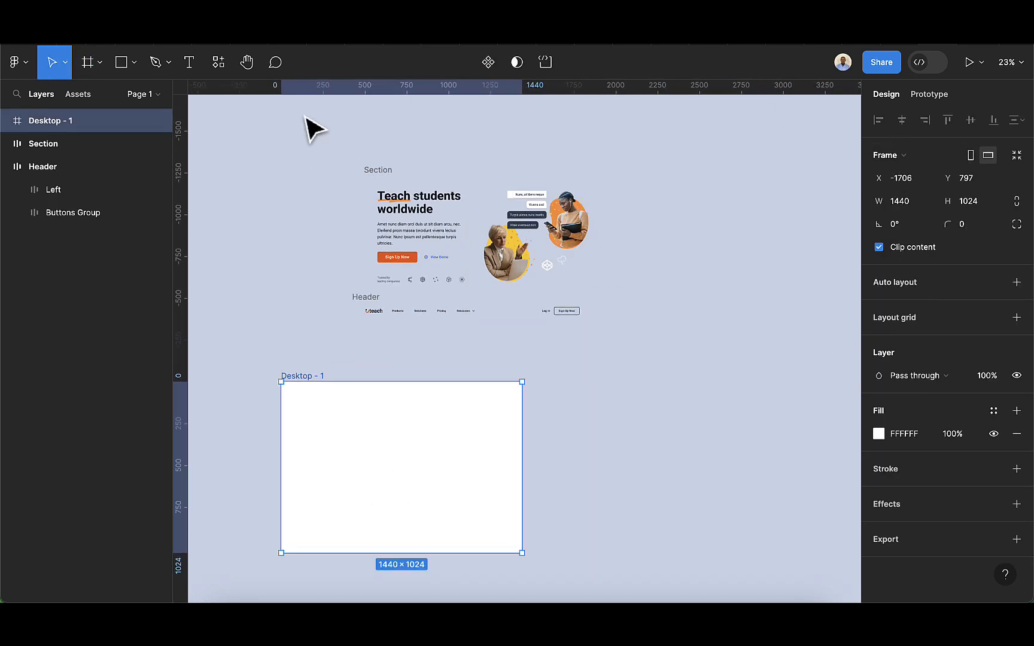
# Create a 393×852 iPhone 14 & 15 Pro preset frame and place it beside the desktop frame, with their top edges level
pyautogui.click(84, 65)
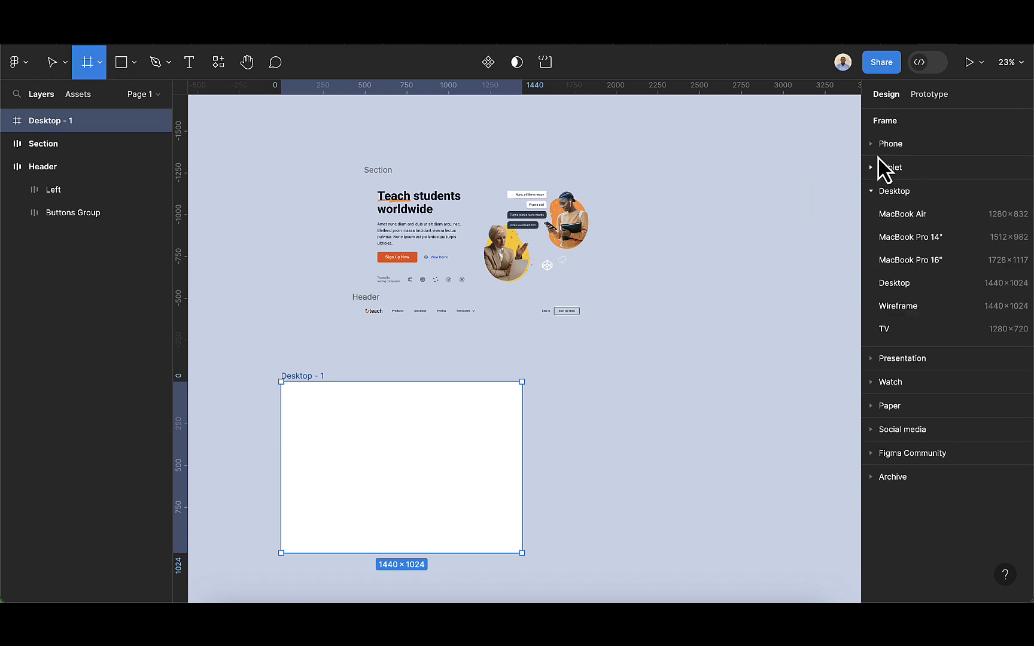
pyautogui.click(875, 146)
pyautogui.click(988, 197)
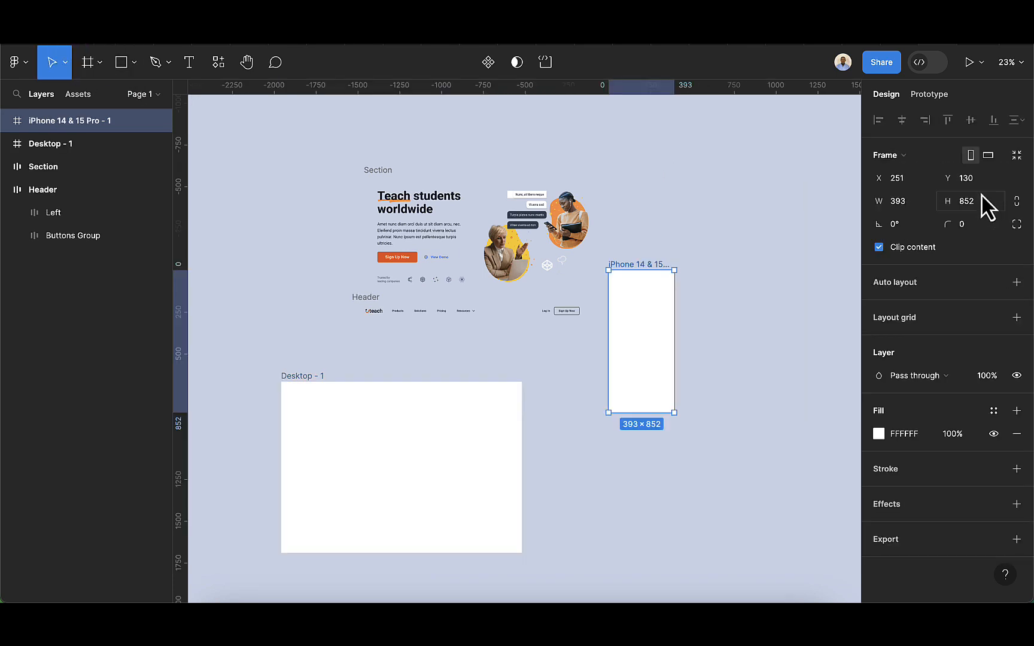
pyautogui.moveTo(661, 334); pyautogui.dragTo(607, 446)
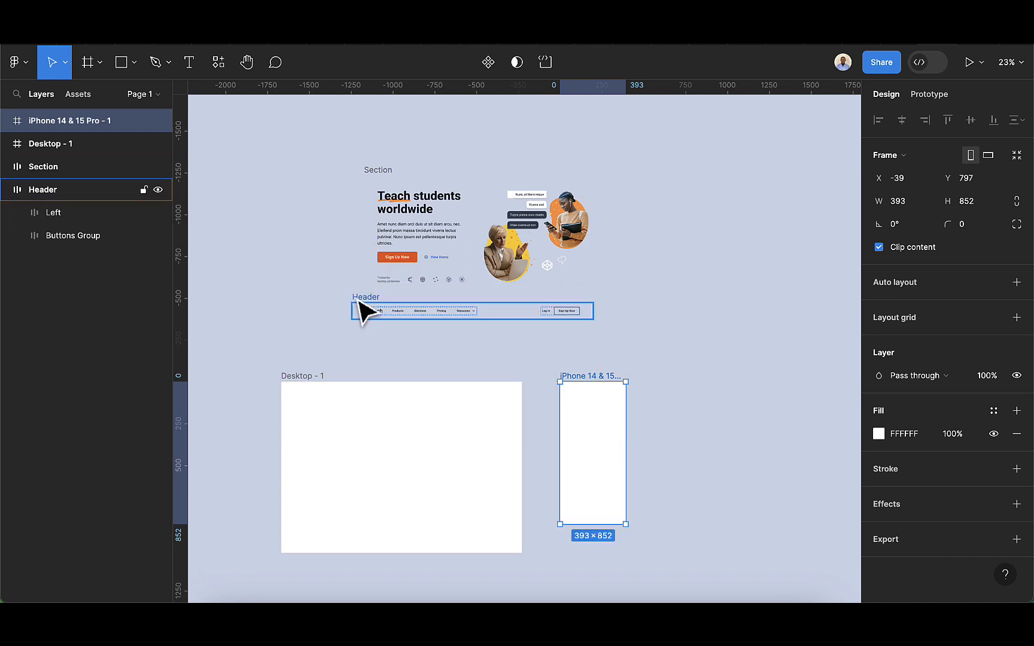
# Move the Header into the desktop frame and align it to the frame's horizontal center and top edge
pyautogui.moveTo(360, 308); pyautogui.dragTo(305, 402)
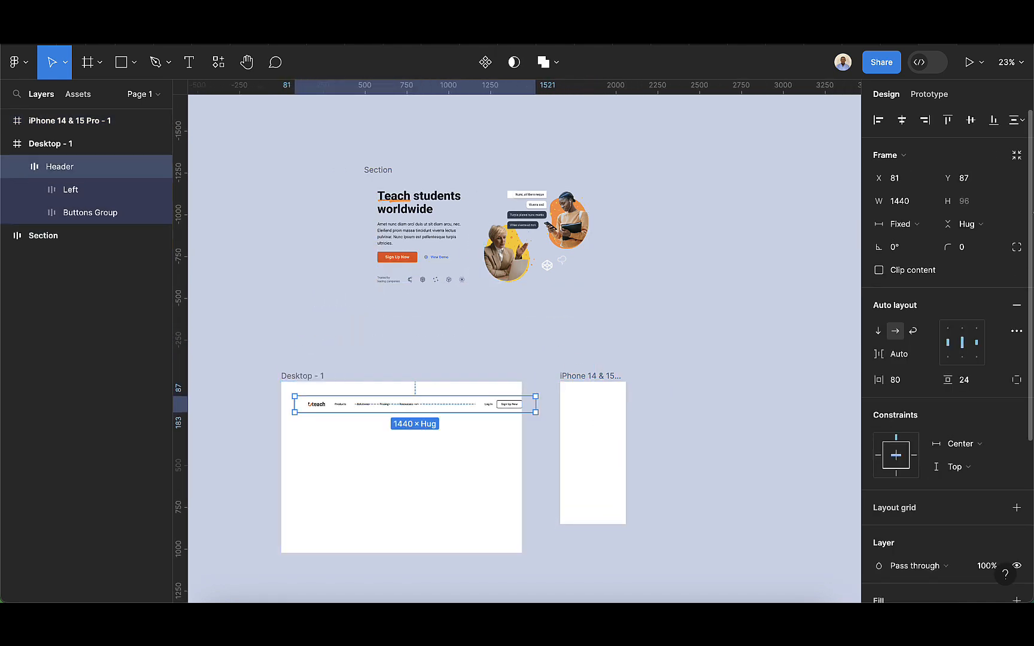
pyautogui.click(902, 122)
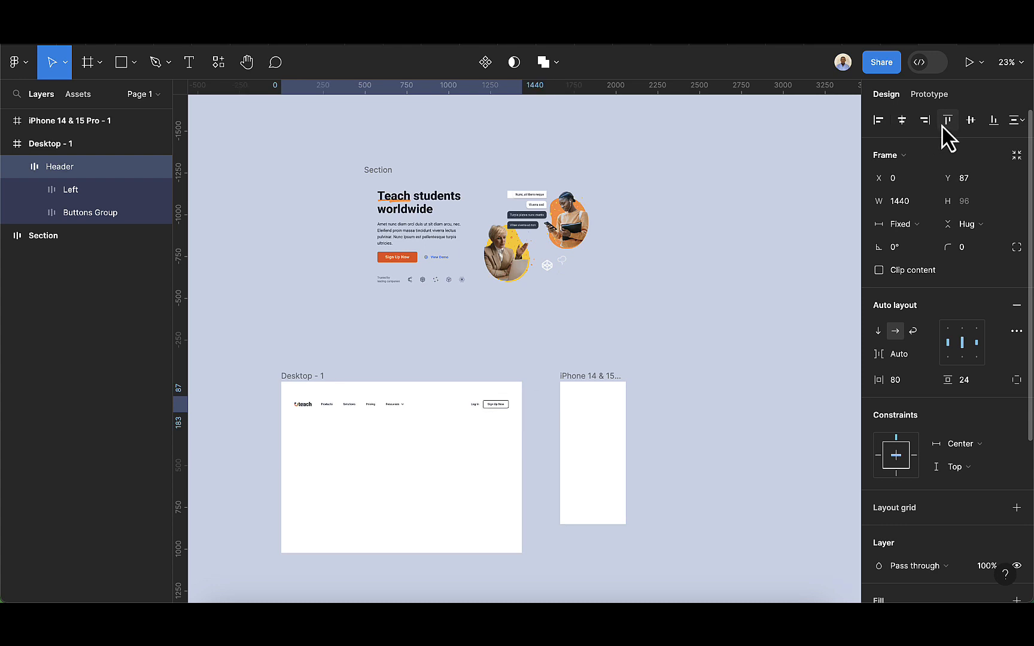
pyautogui.click(945, 123)
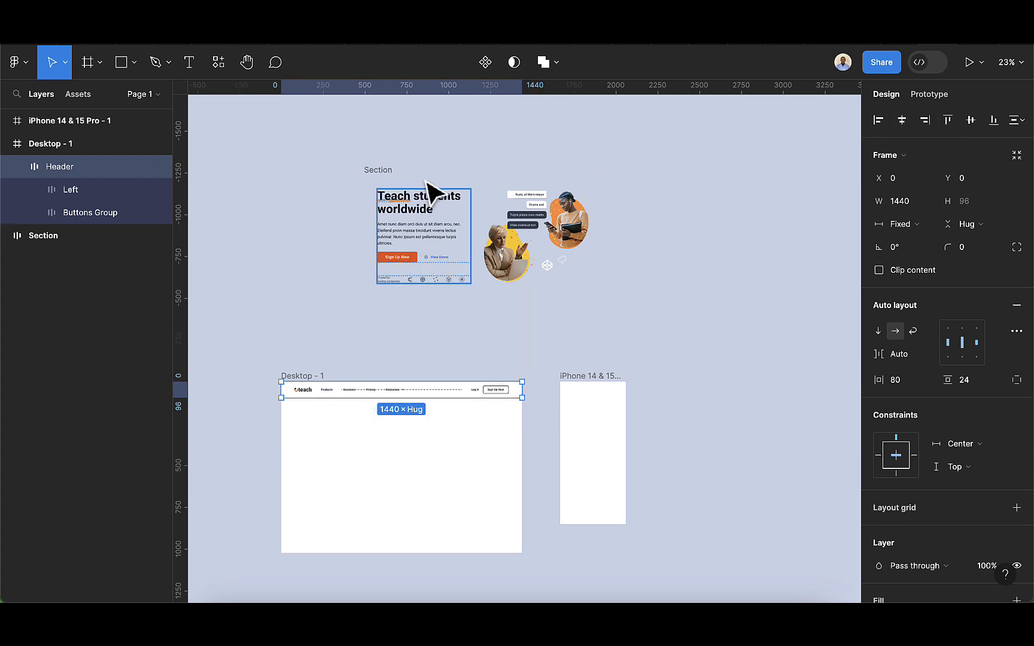
# Reposition the Section frame just above the desktop frame, at about X -1554, Y -188
pyautogui.click(387, 174)
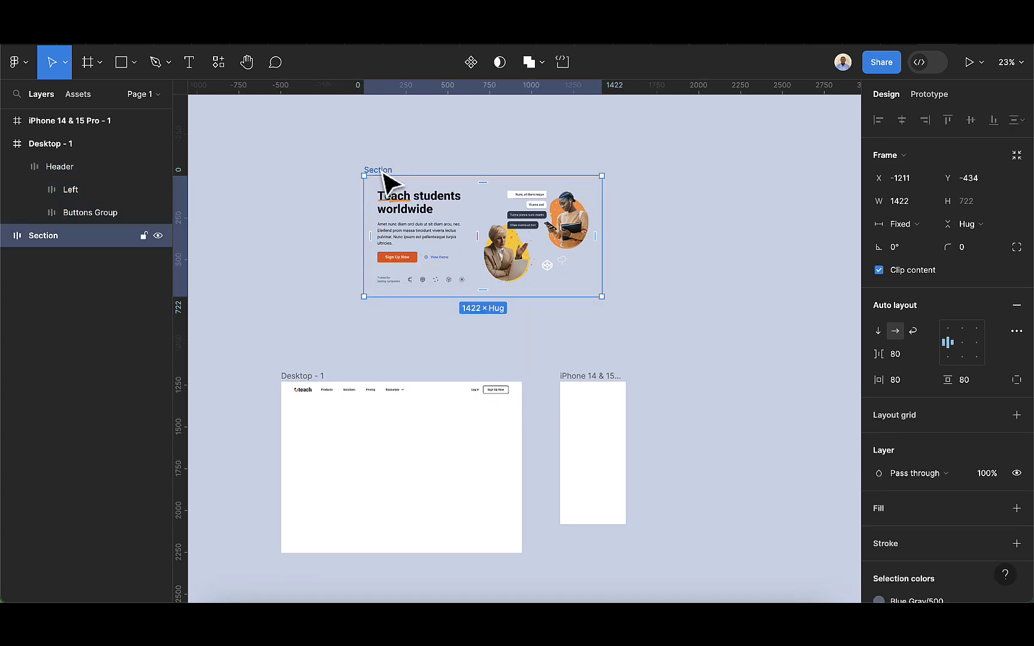
pyautogui.moveTo(383, 172); pyautogui.dragTo(383, 307)
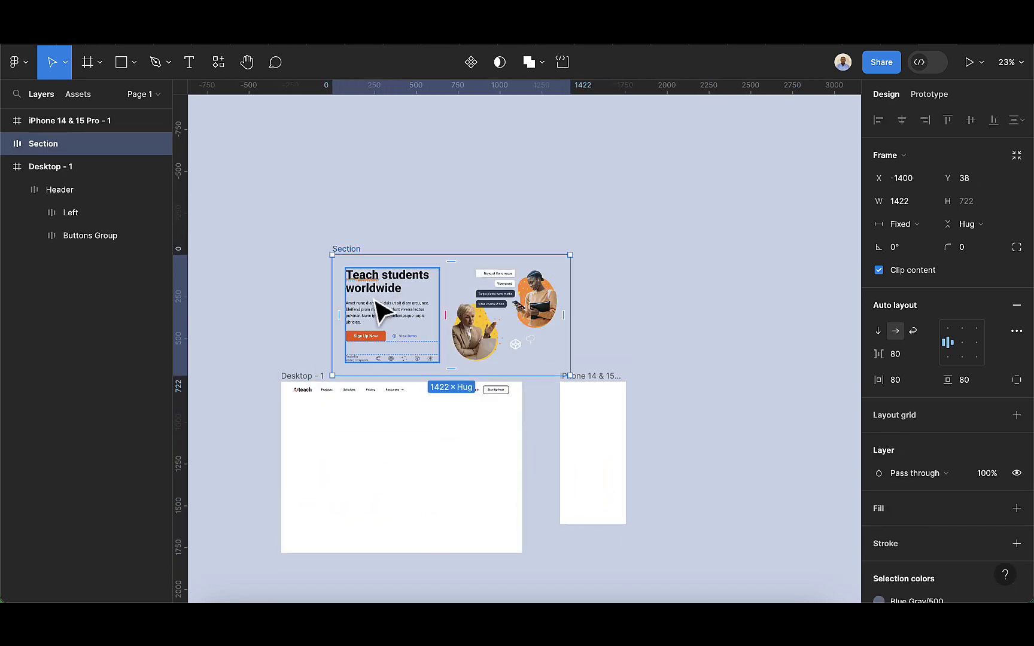
pyautogui.scroll(1, 418, 502)
pyautogui.scroll(1, 413, 493)
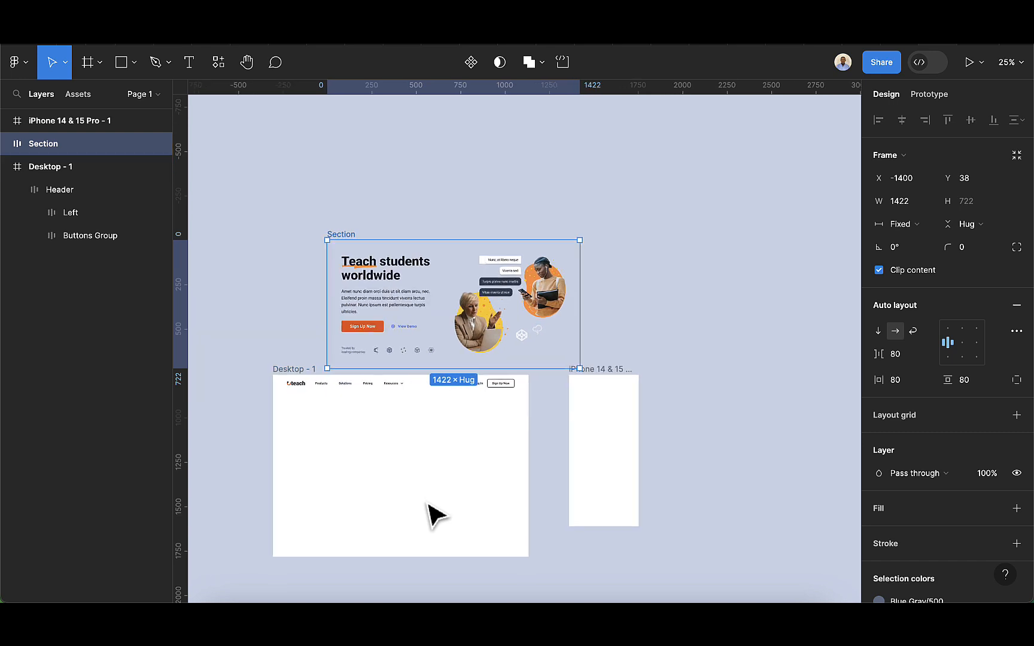
pyautogui.hscroll(-1, 427, 504)
pyautogui.moveTo(394, 241); pyautogui.dragTo(366, 202)
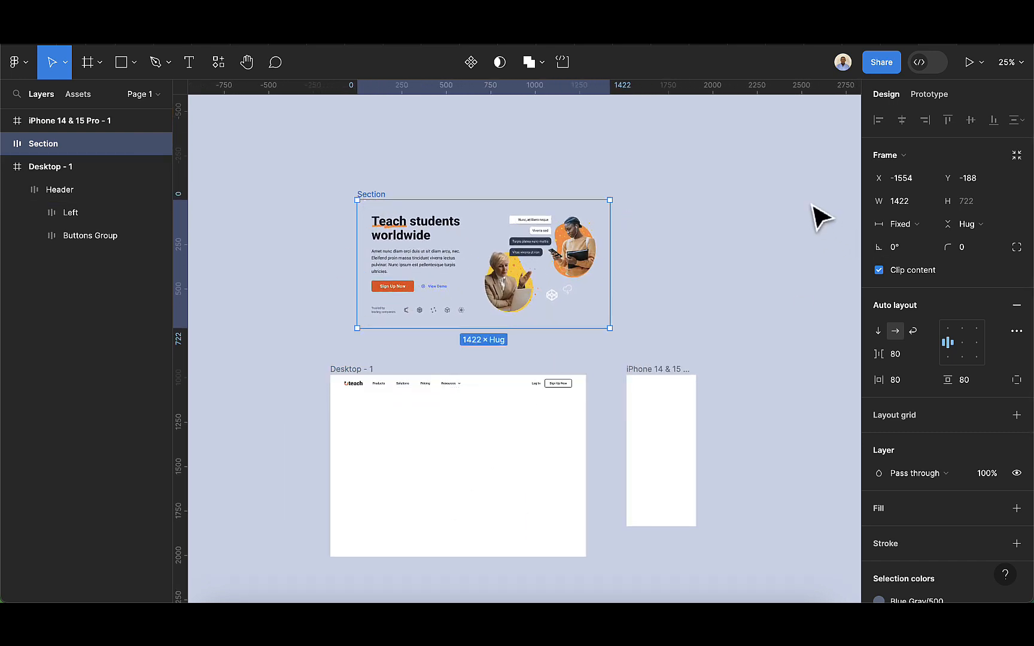
# Create a number variable named breakpoint in the file's local variables
pyautogui.click(760, 197)
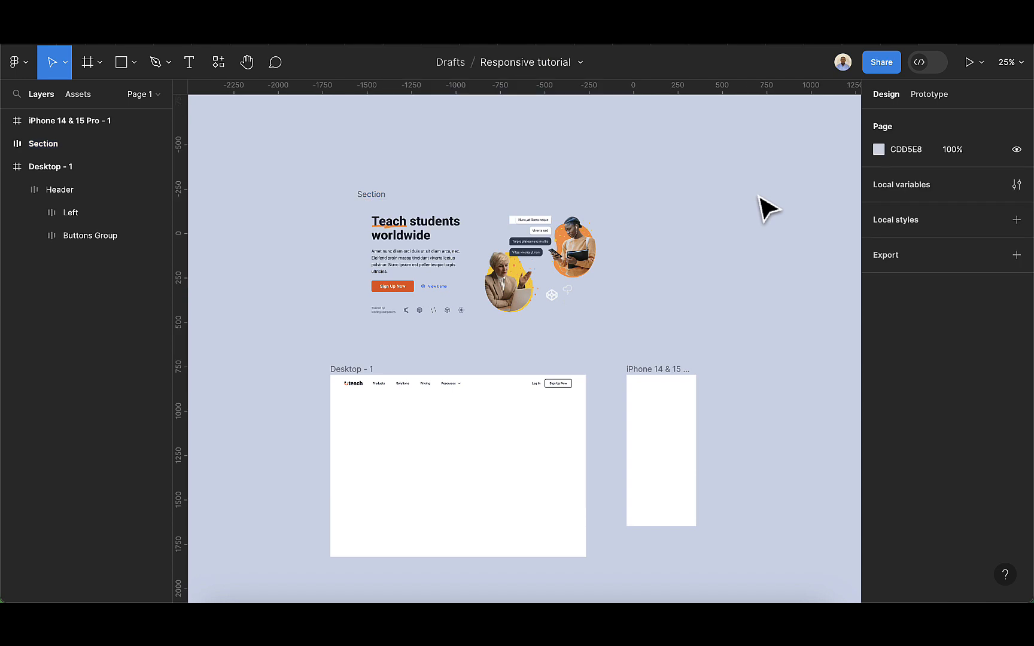
pyautogui.click(1016, 186)
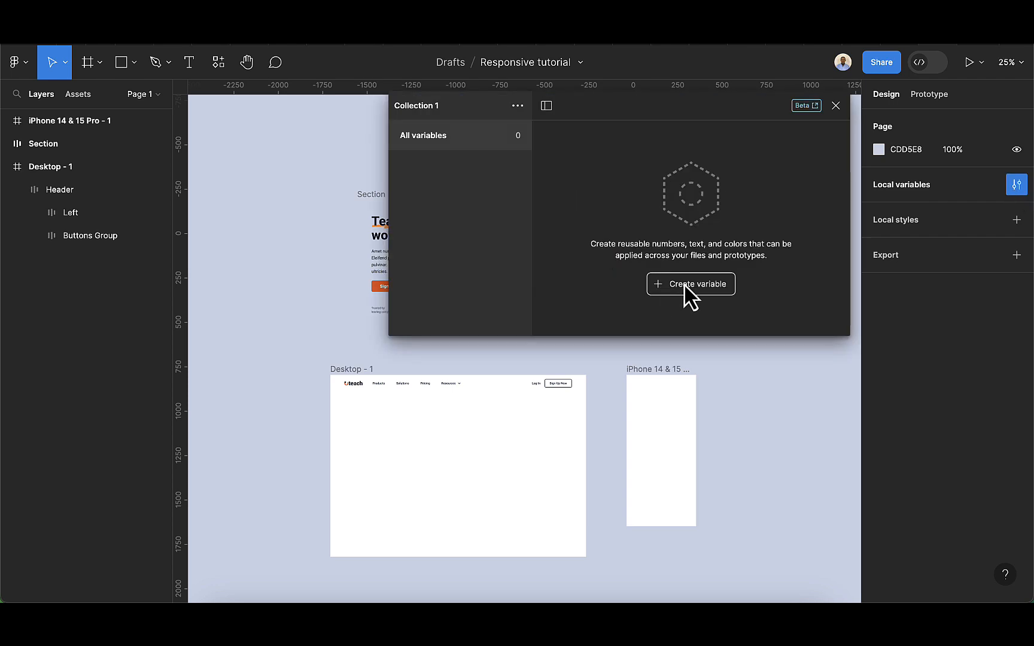
pyautogui.click(835, 106)
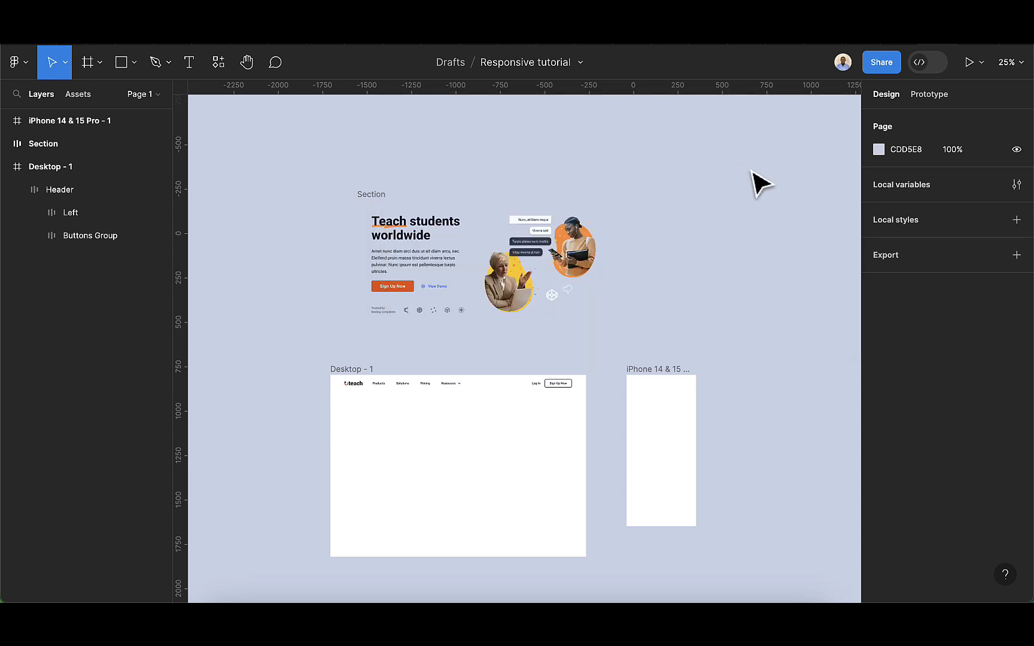
pyautogui.click(1016, 184)
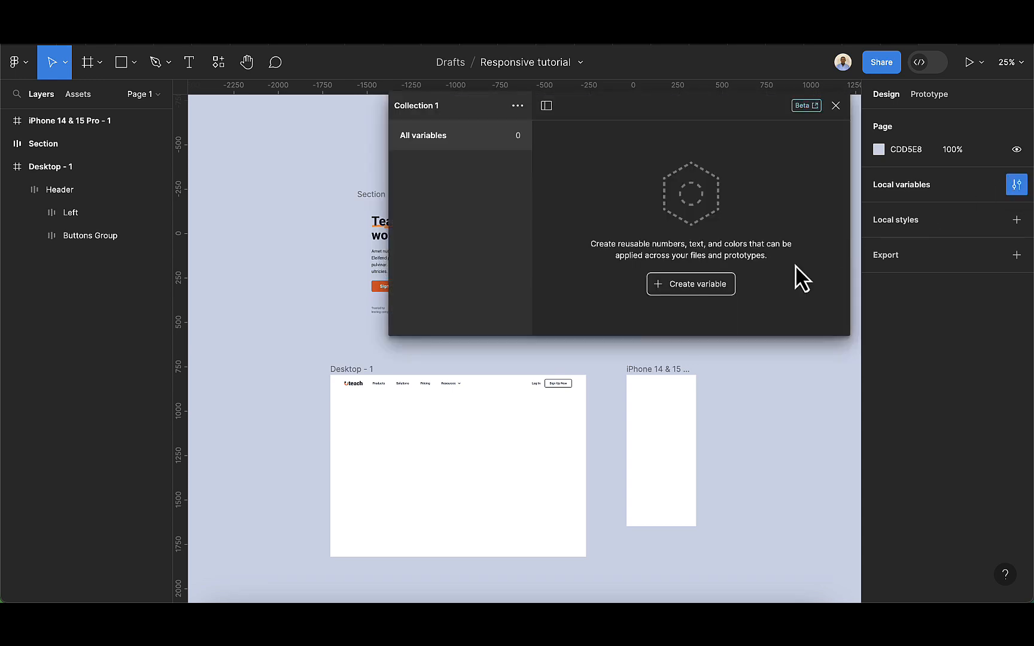
pyautogui.click(695, 286)
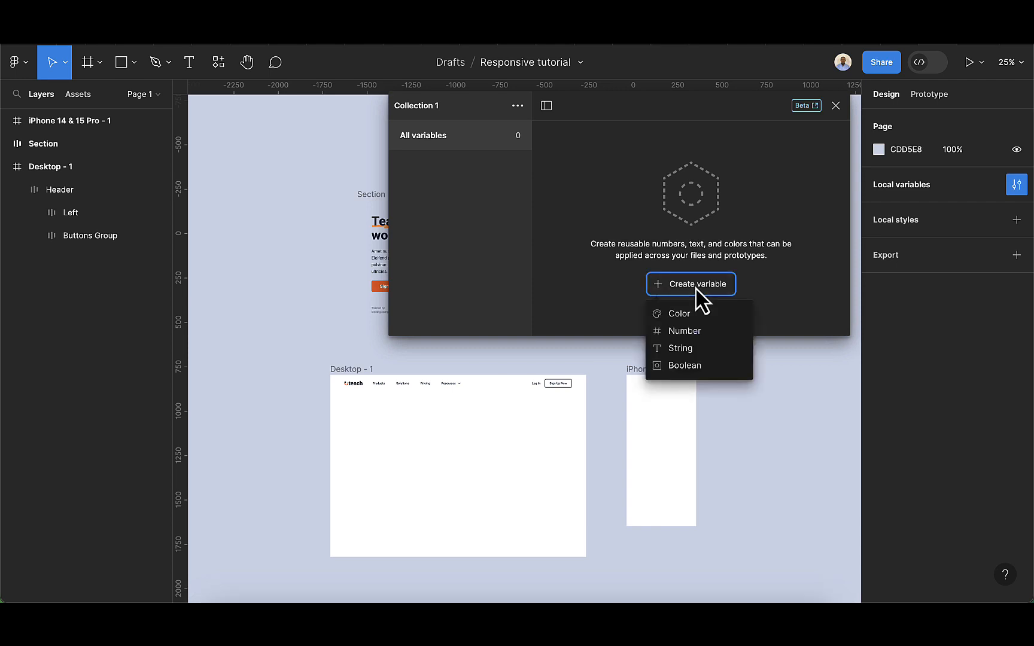
pyautogui.click(692, 328)
pyautogui.press('BackSpace')
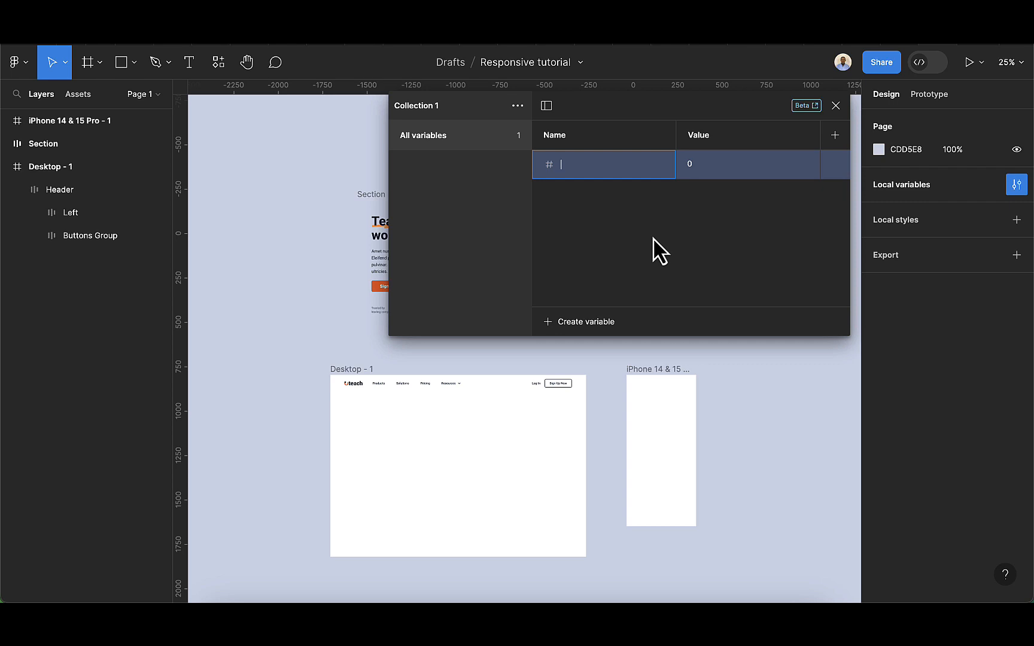
pyautogui.write('breakpoint')
pyautogui.press('Return')
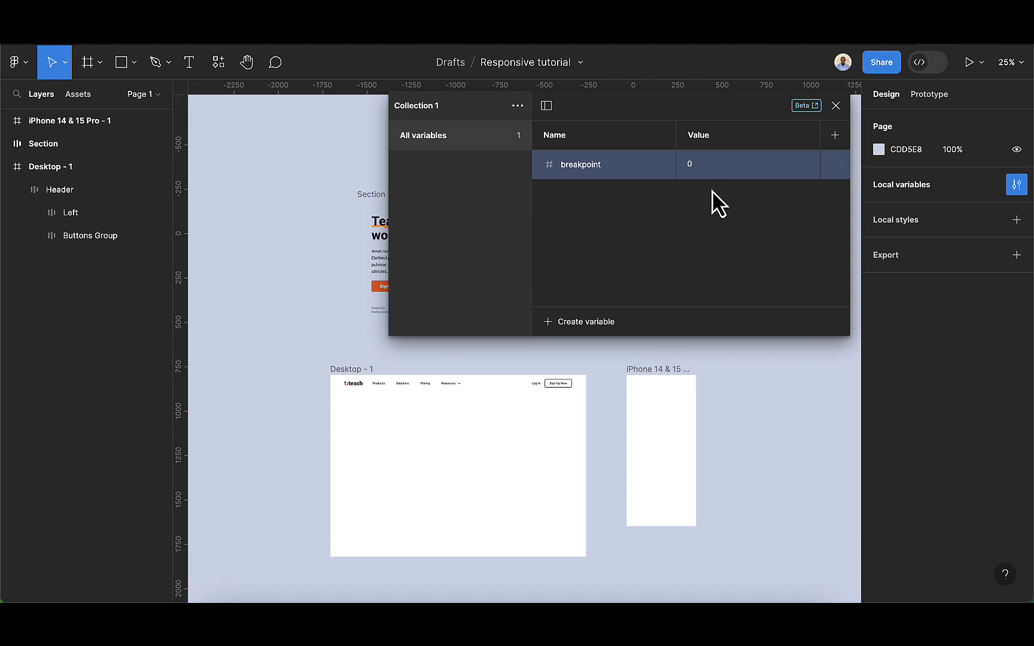
# Copy the Section frame's width and set it as the breakpoint variable's value, 1422
pyautogui.moveTo(707, 179)
pyautogui.scroll(-2, 551, 423)
pyautogui.scroll(5, 550, 422)
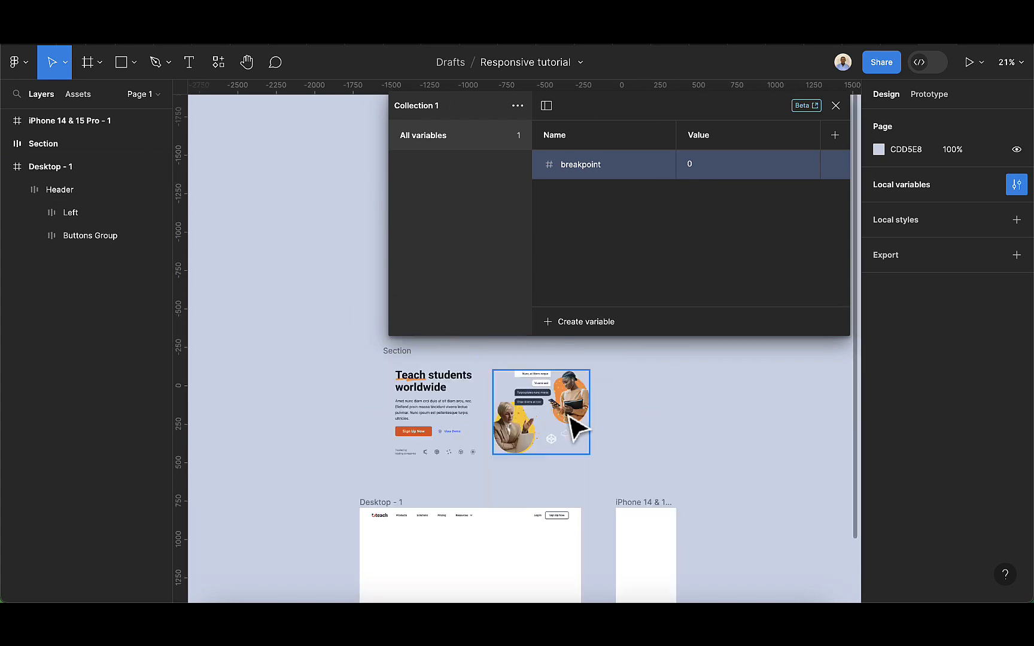
pyautogui.click(394, 357)
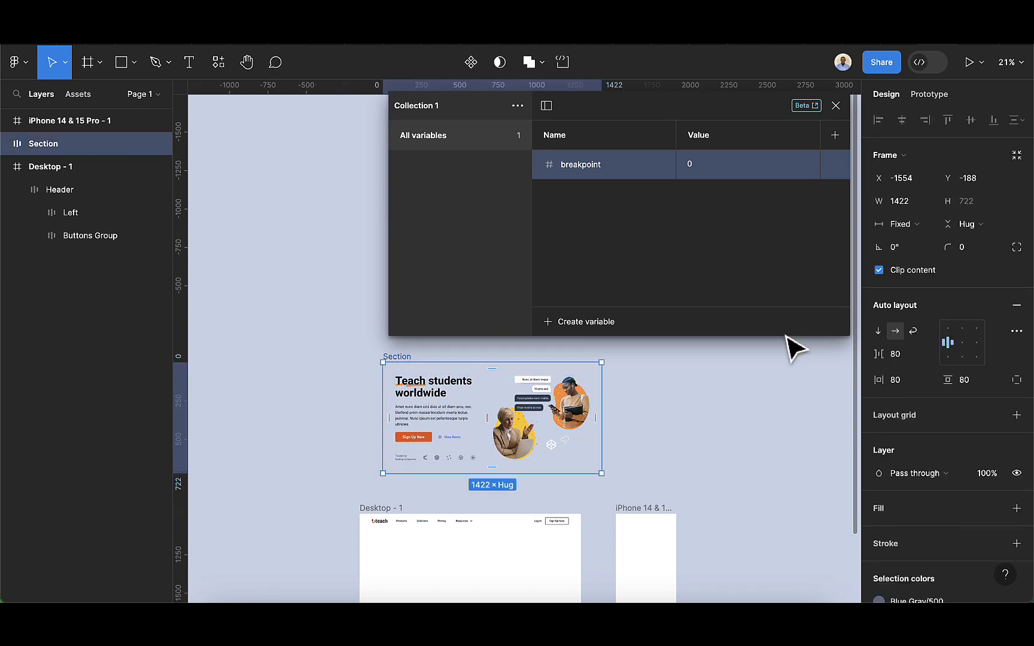
pyautogui.click(904, 202)
pyautogui.hotkey('ctrl', 'c')
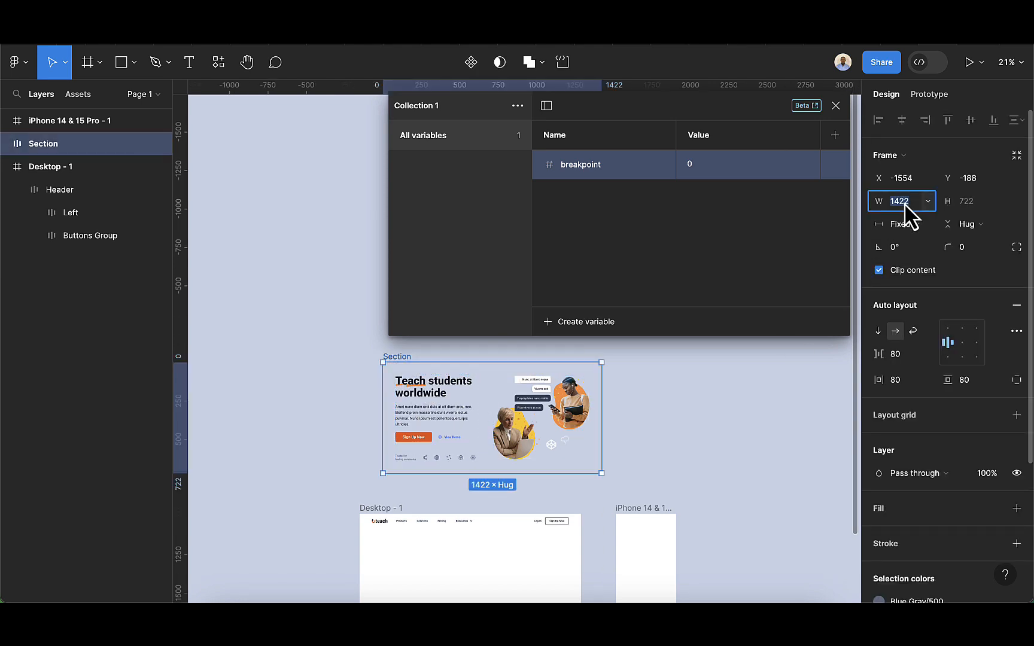
pyautogui.click(698, 167)
pyautogui.press('BackSpace')
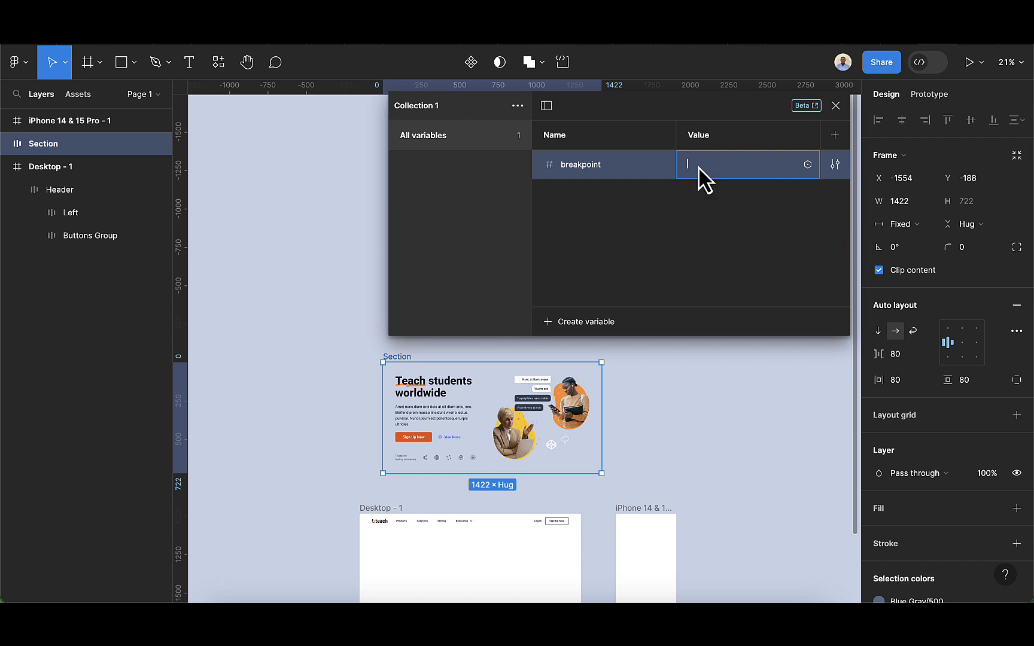
pyautogui.hotkey('ctrl', 'v')
pyautogui.press('Return')
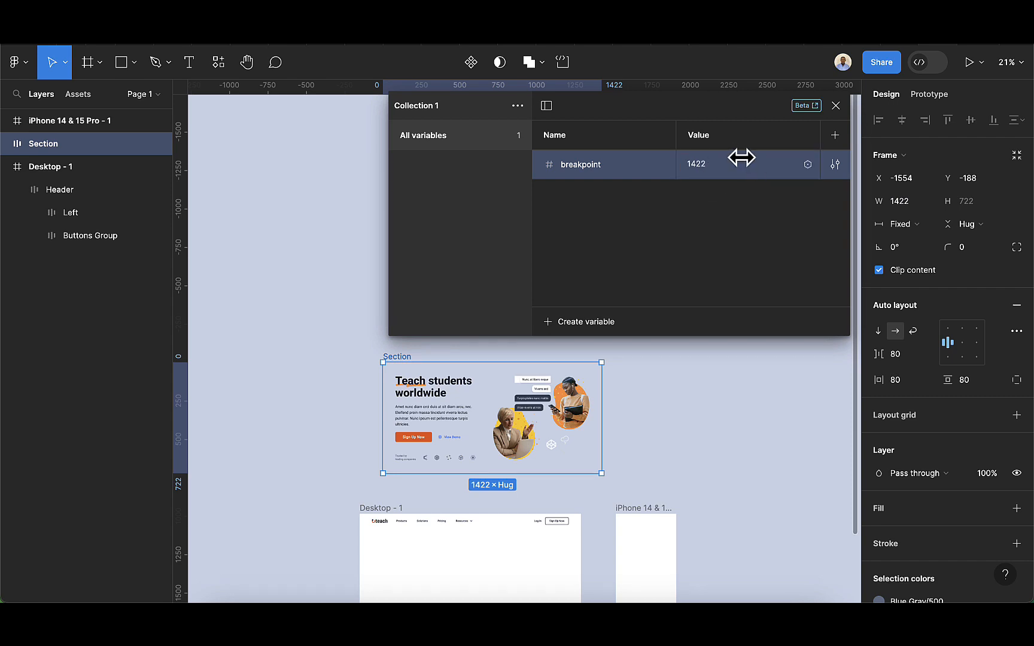
# Move the file from Drafts to the team's Design system project so that more variable modes can be created
pyautogui.click(832, 137)
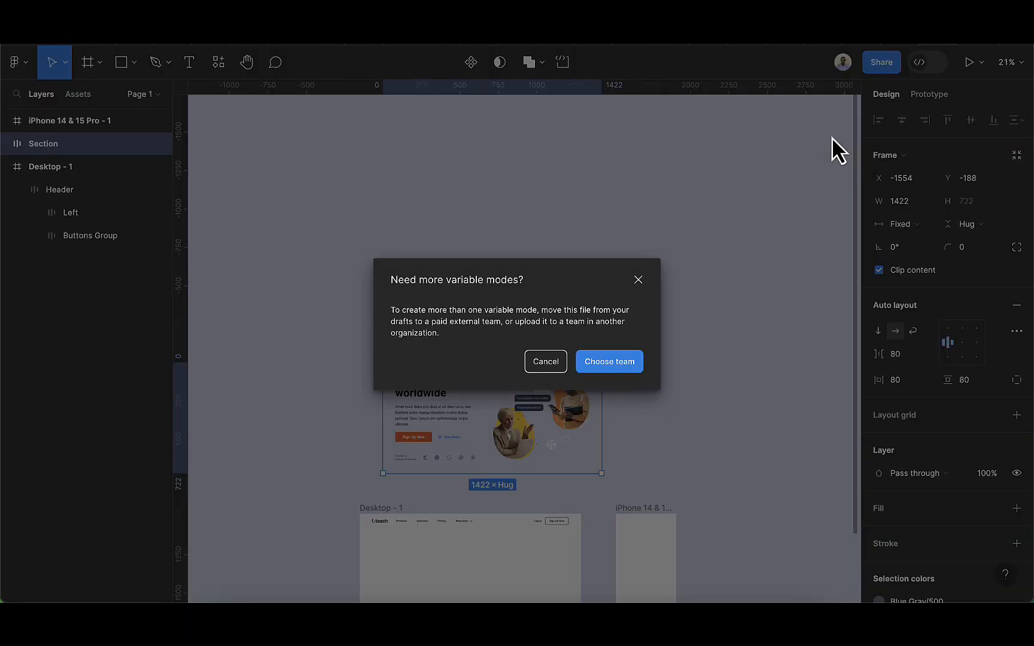
pyautogui.click(619, 368)
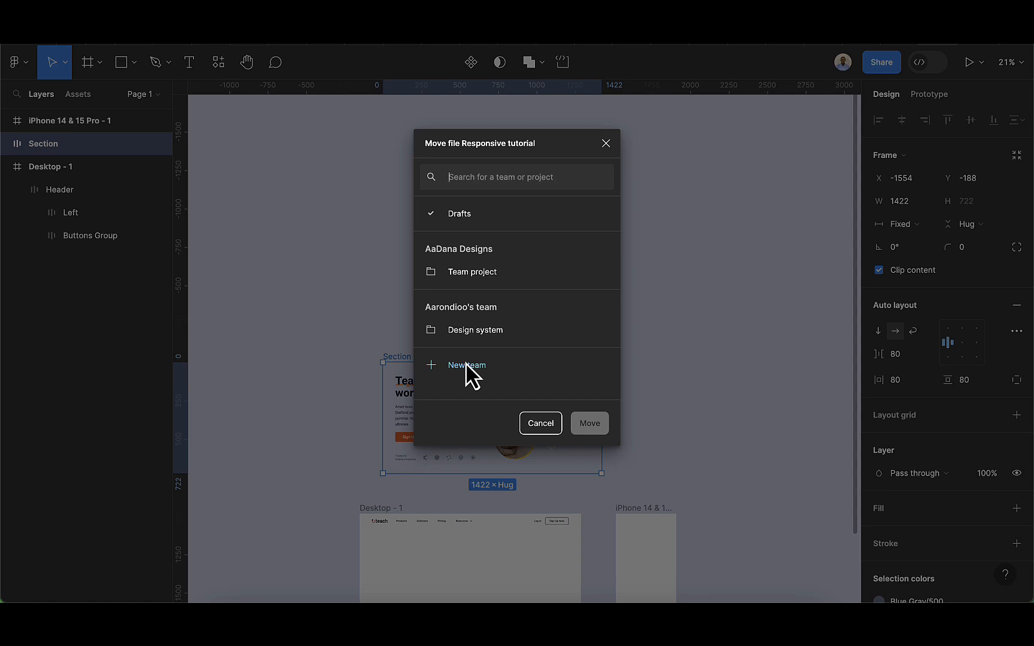
pyautogui.click(468, 334)
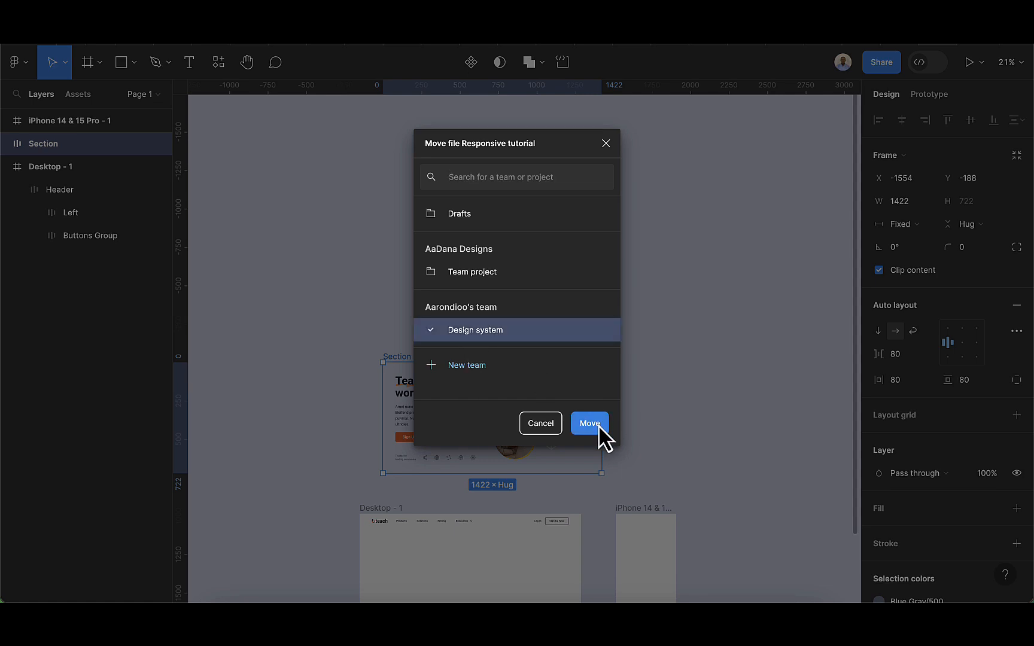
pyautogui.click(599, 425)
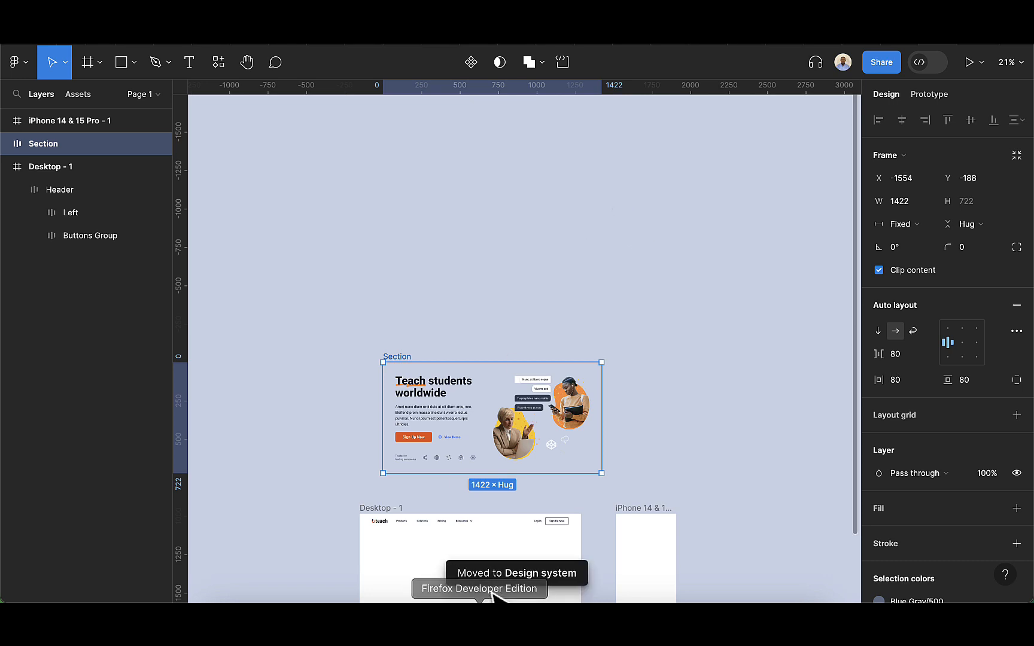
# Add a second mode to the variable collection and set the breakpoint variable's value in that mode to 393
pyautogui.click(755, 247)
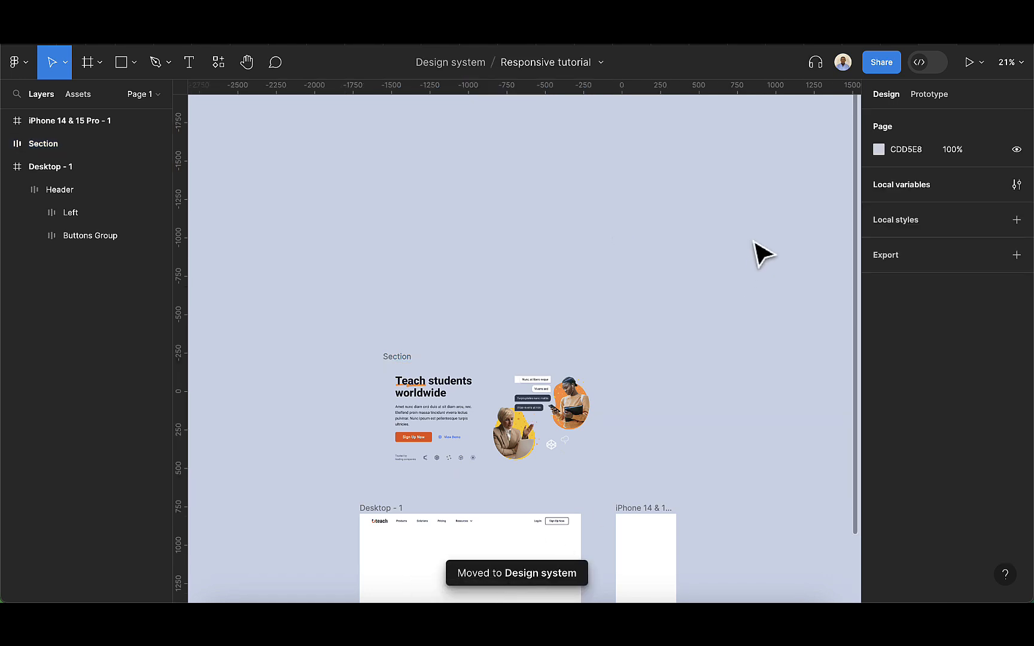
pyautogui.click(1016, 185)
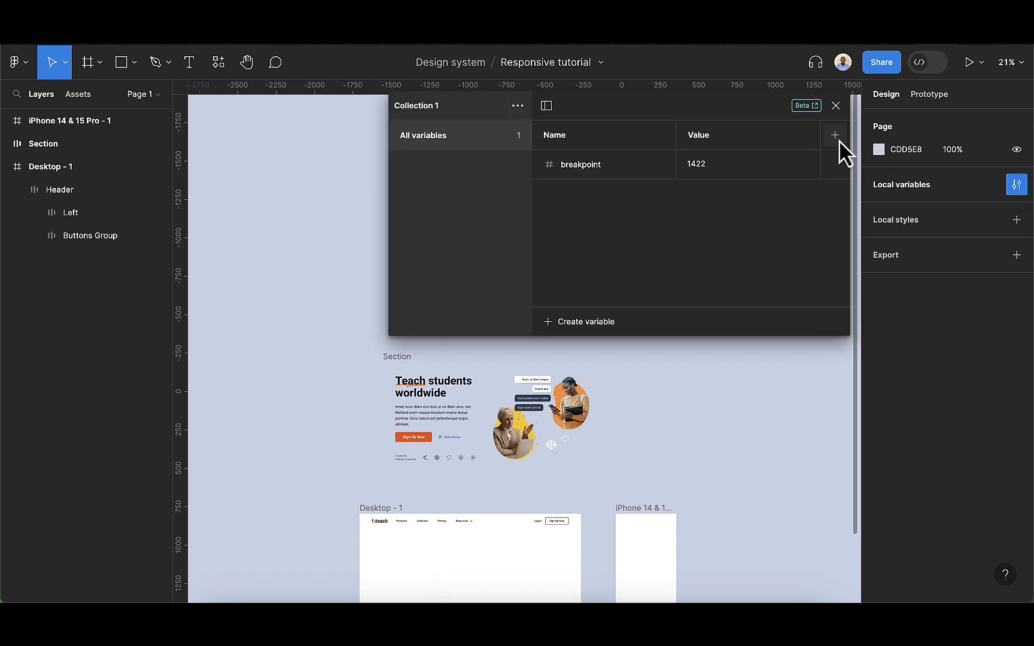
pyautogui.click(837, 137)
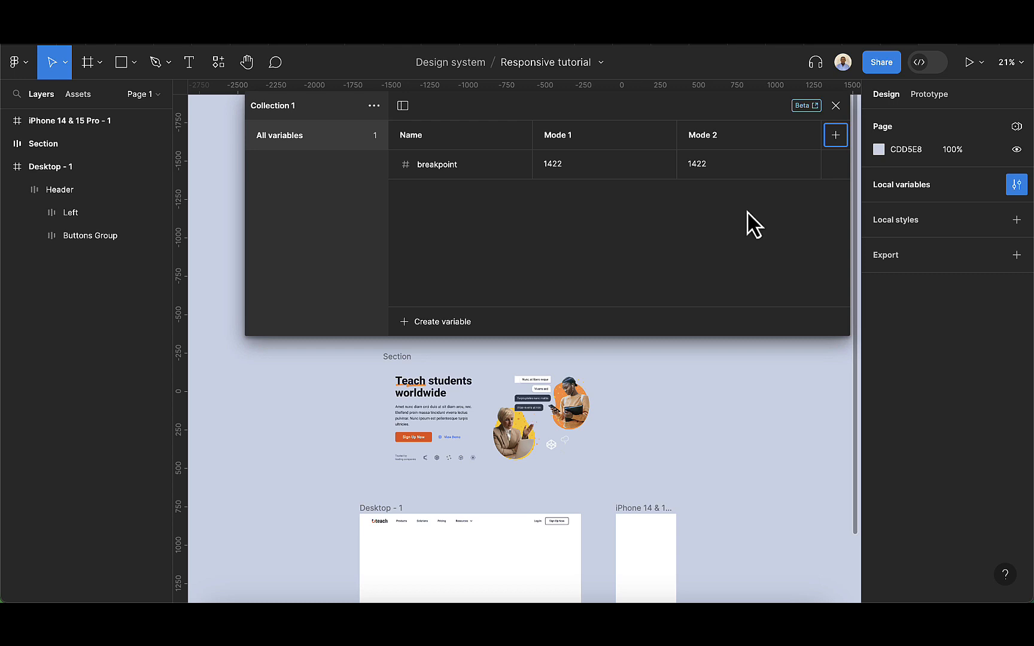
pyautogui.doubleClick(716, 171)
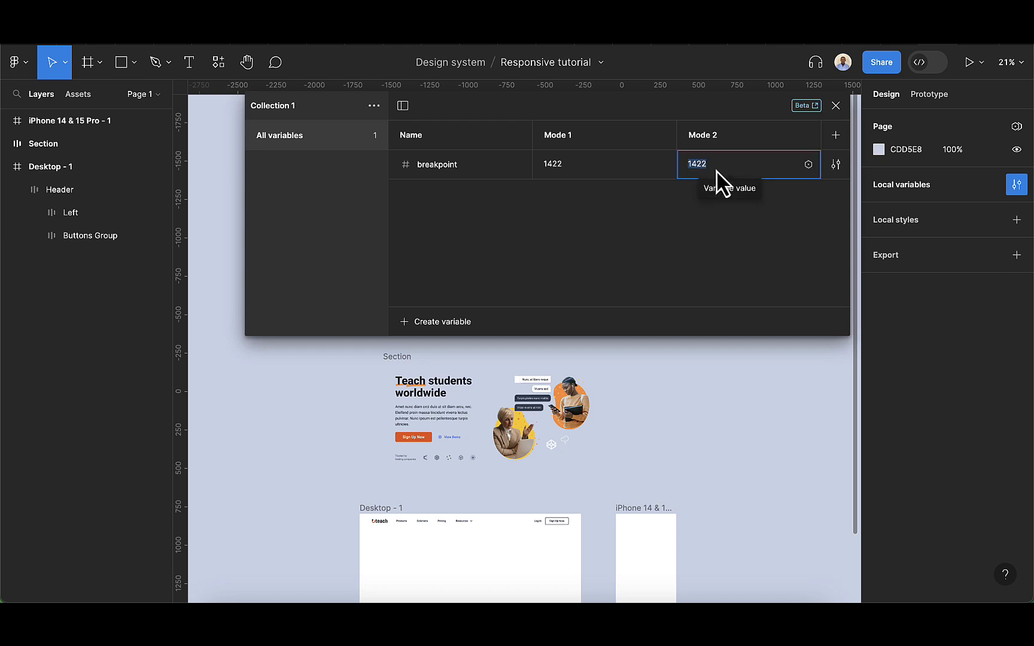
pyautogui.press('BackSpace')
pyautogui.write('393')
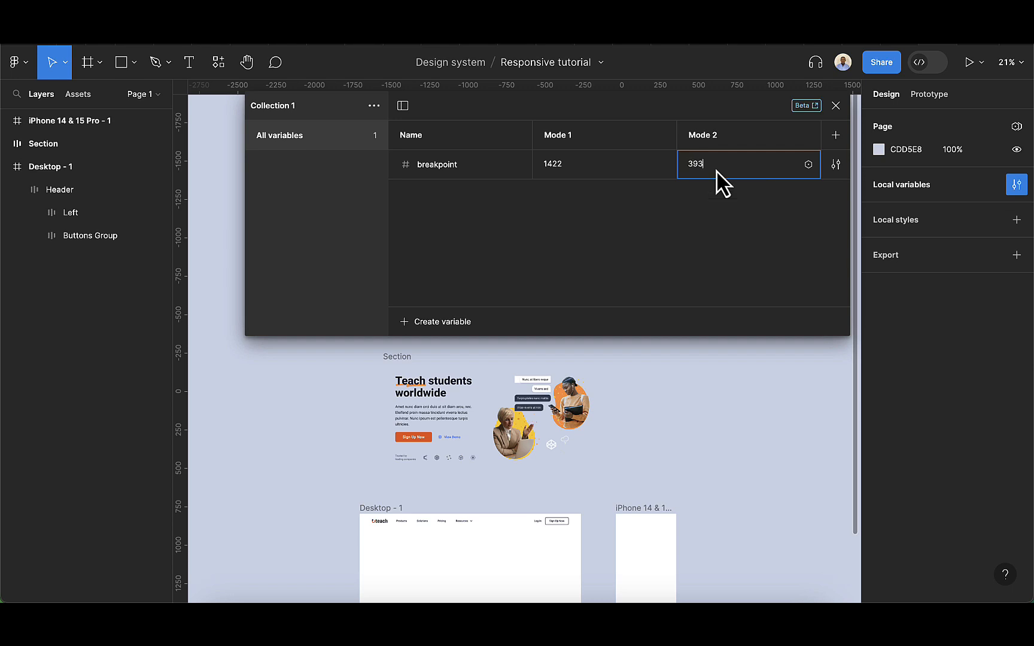
pyautogui.press('Return')
# Rename the collection's two modes to Pc and Mobile, and close the local variables
pyautogui.doubleClick(573, 135)
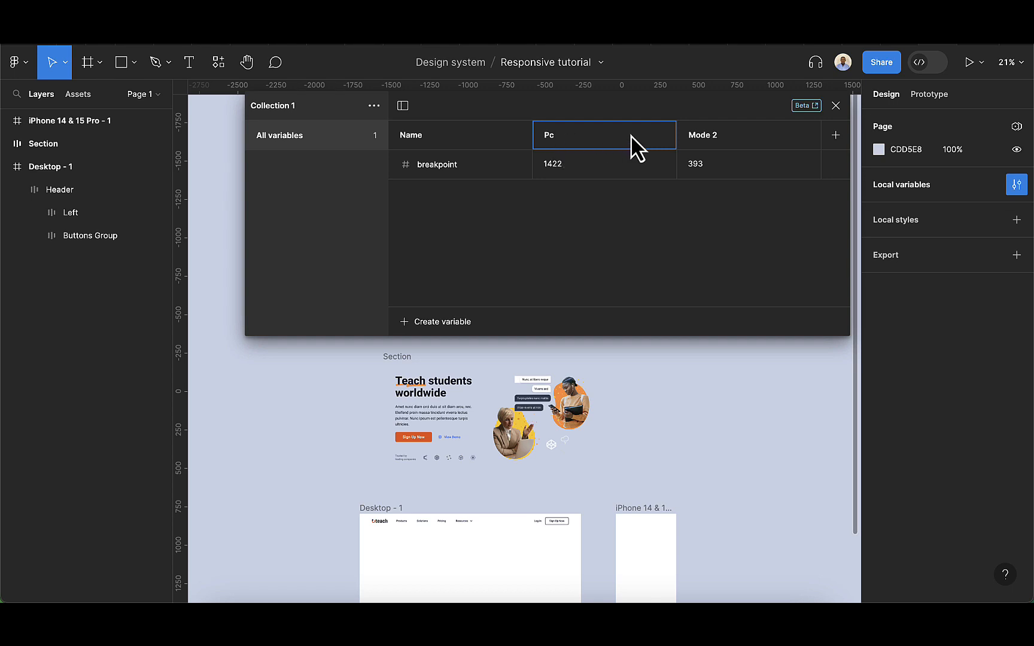
pyautogui.doubleClick(711, 138)
pyautogui.write('Mobile')
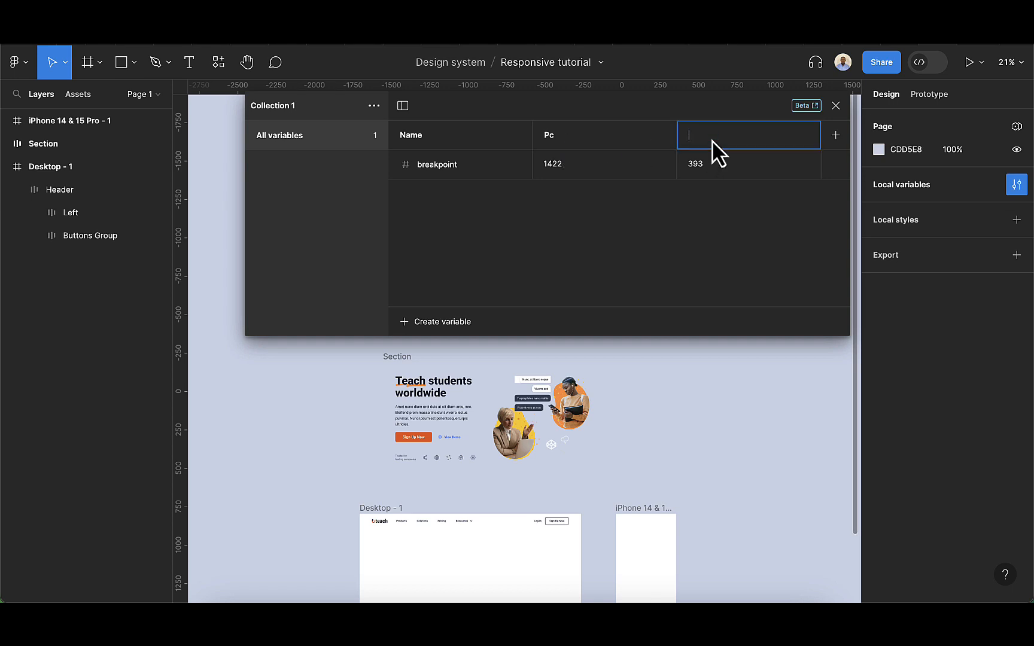
pyautogui.press('Return')
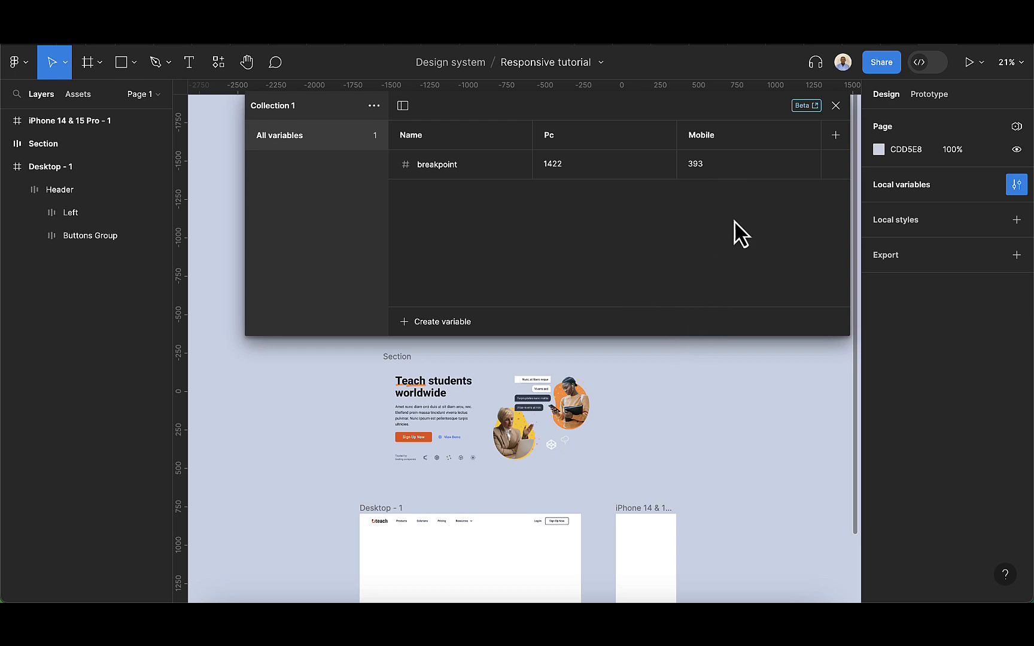
pyautogui.click(835, 106)
# Set the Section frame's auto layout to wrap and bind its width to the breakpoint variable
pyautogui.scroll(-1, 428, 477)
pyautogui.scroll(1, 416, 448)
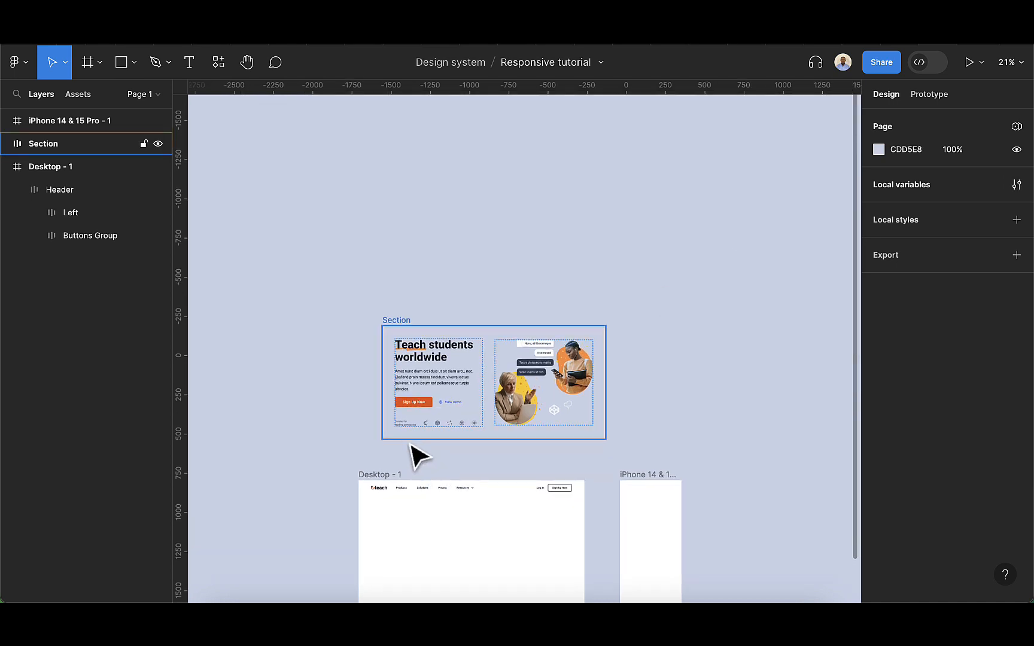
pyautogui.click(402, 321)
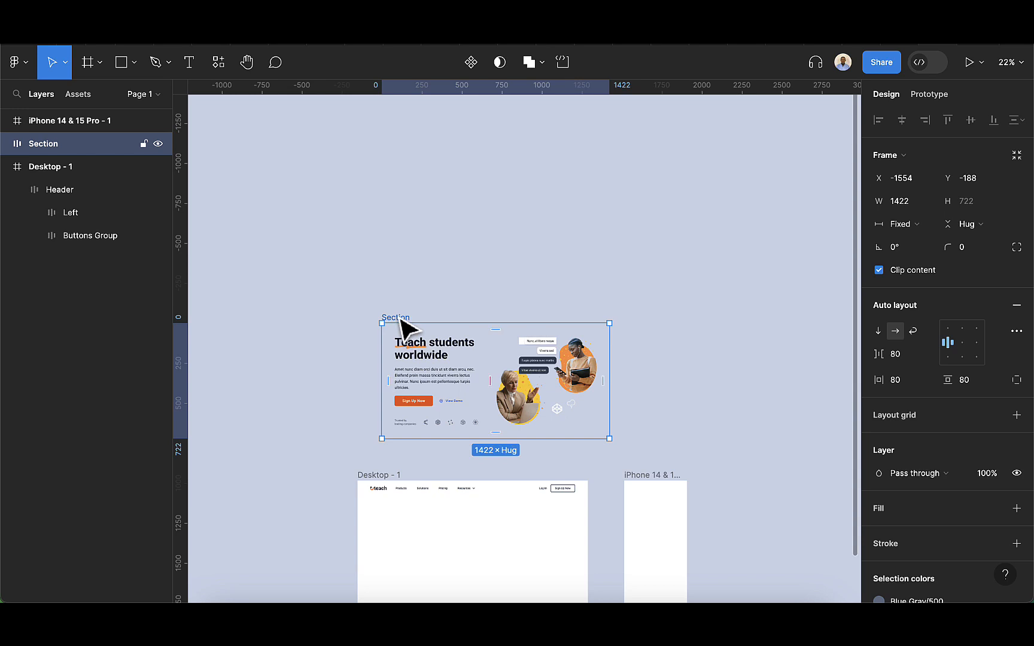
pyautogui.click(911, 333)
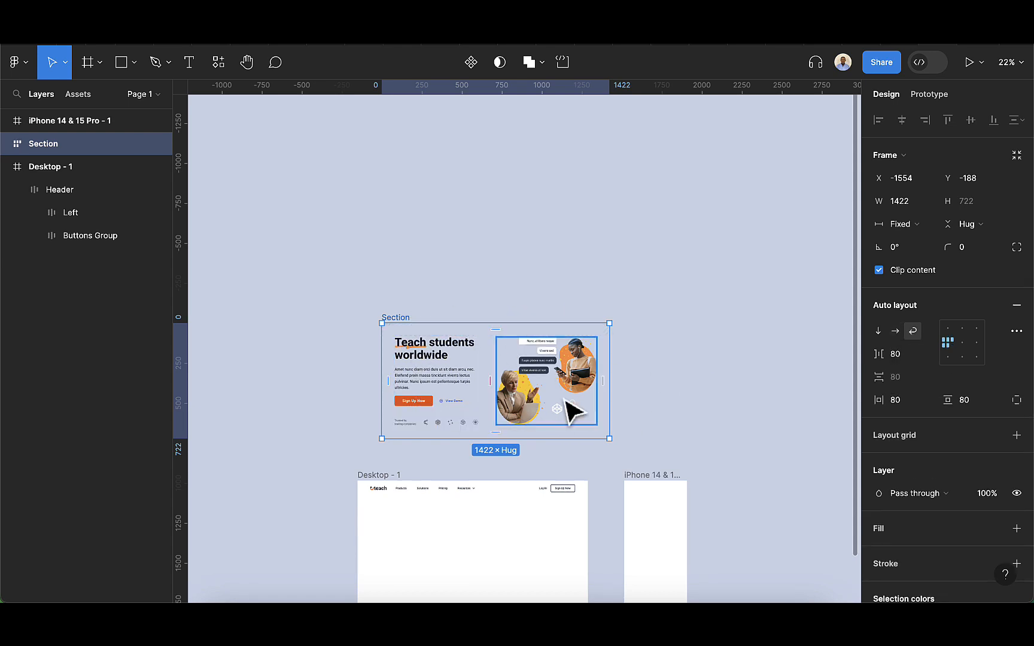
pyautogui.click(928, 203)
pyautogui.click(930, 272)
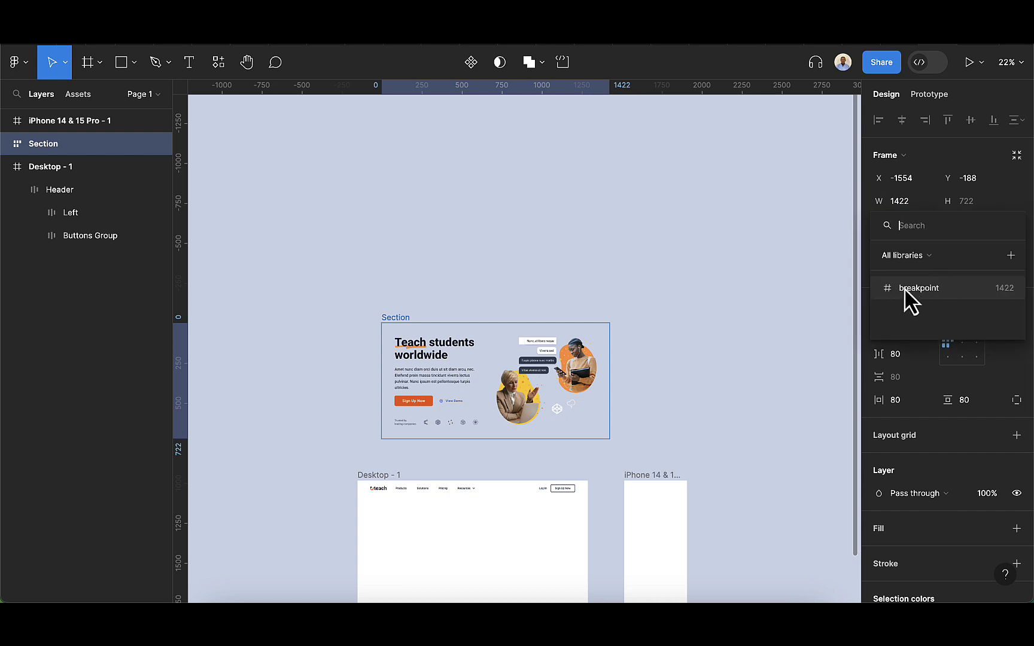
pyautogui.click(904, 287)
# Move the Section into the Desktop - 1 frame below the header, at about Y 123, and centre it horizontally
pyautogui.scroll(-5, 763, 408)
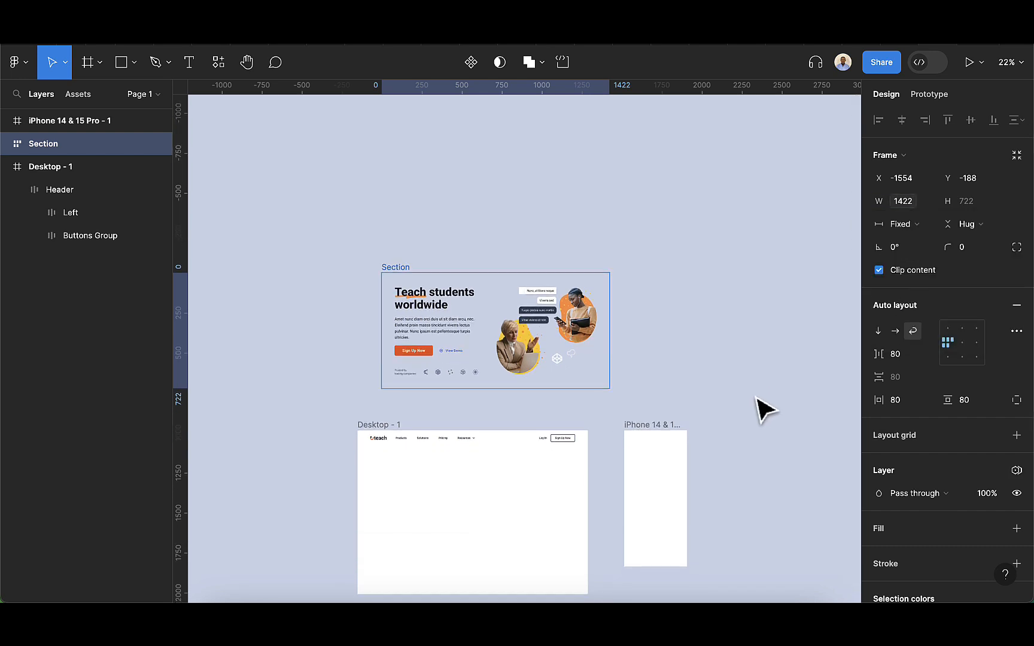
pyautogui.scroll(-4, 763, 409)
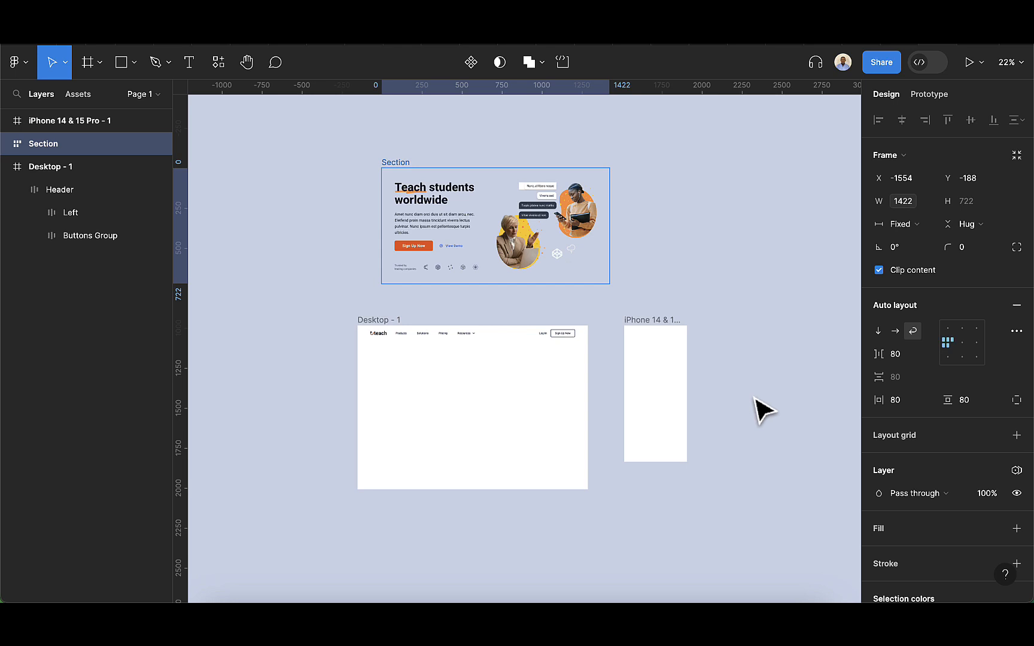
pyautogui.click(384, 321)
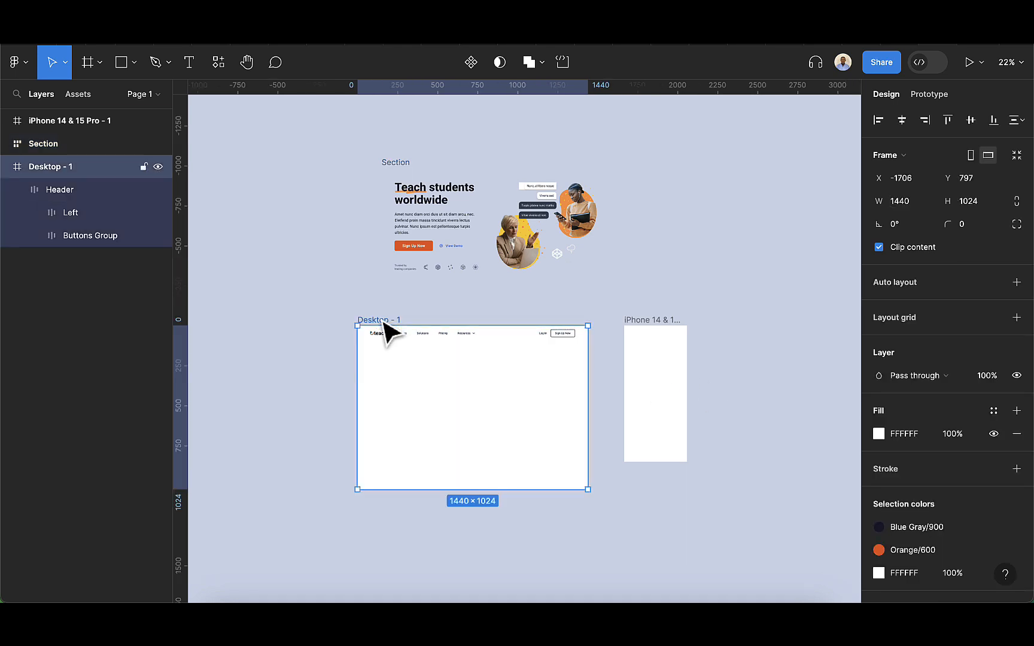
pyautogui.click(404, 164)
pyautogui.moveTo(402, 164); pyautogui.dragTo(381, 342)
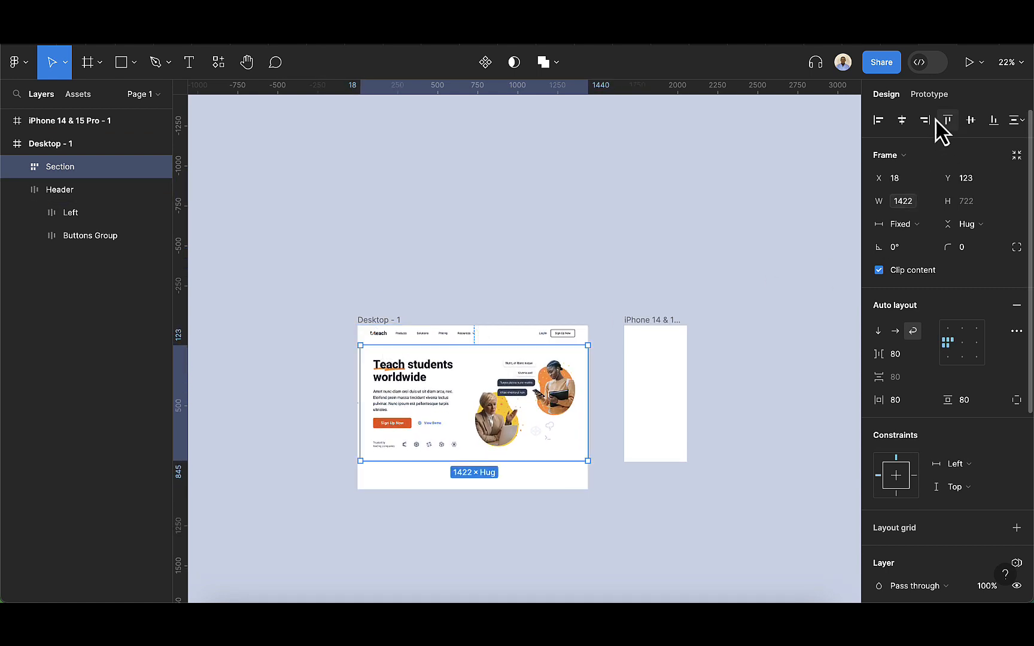
pyautogui.click(901, 120)
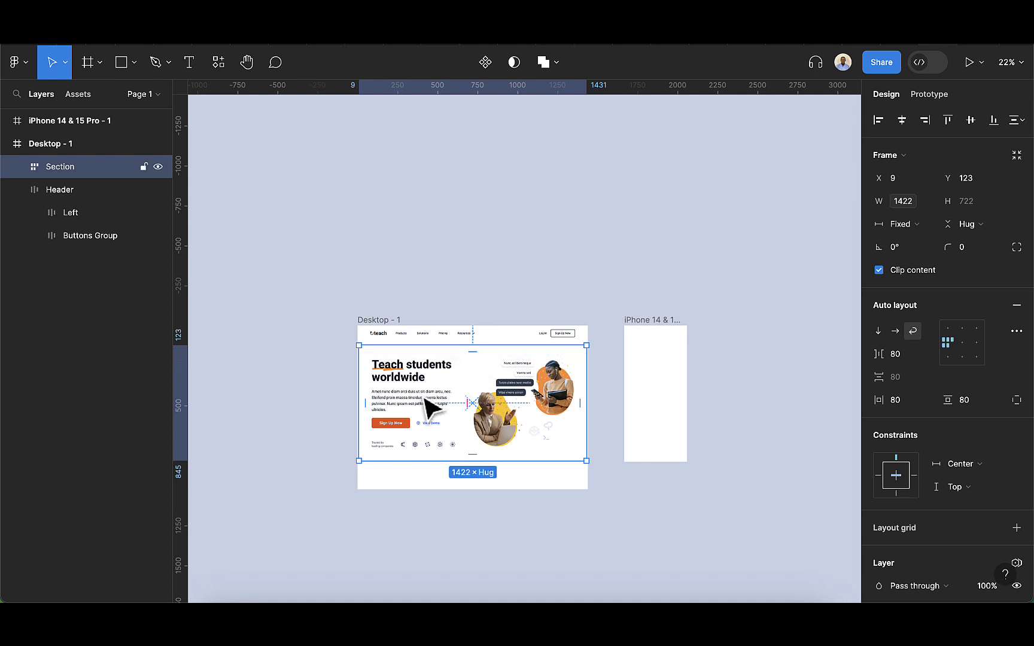
# Set the Desktop - 1 frame's Collection 1 variable mode to Pc
pyautogui.click(381, 321)
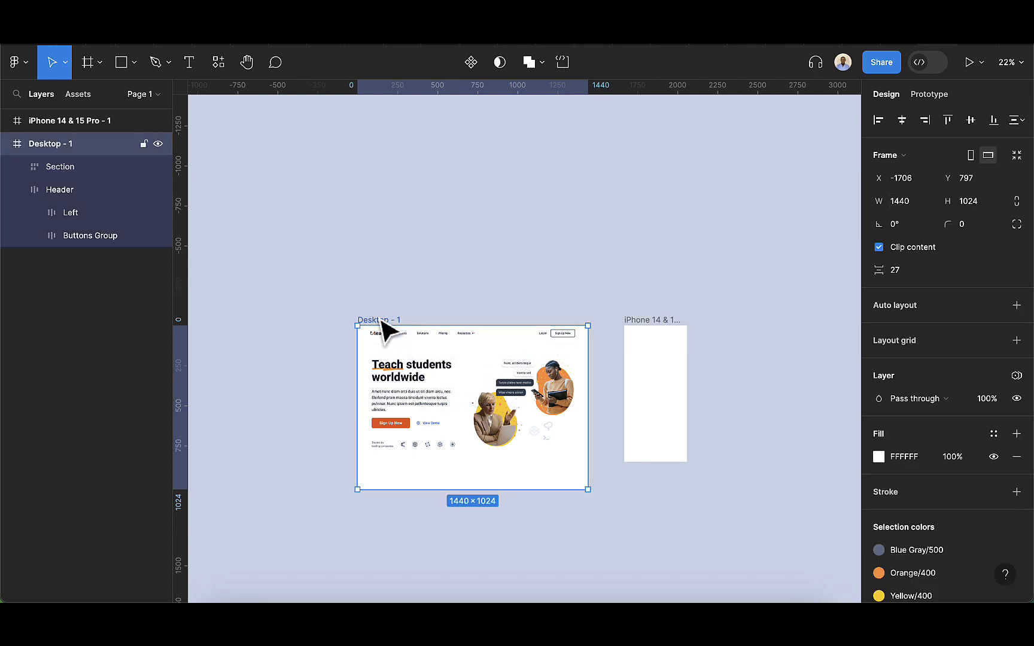
pyautogui.click(1016, 376)
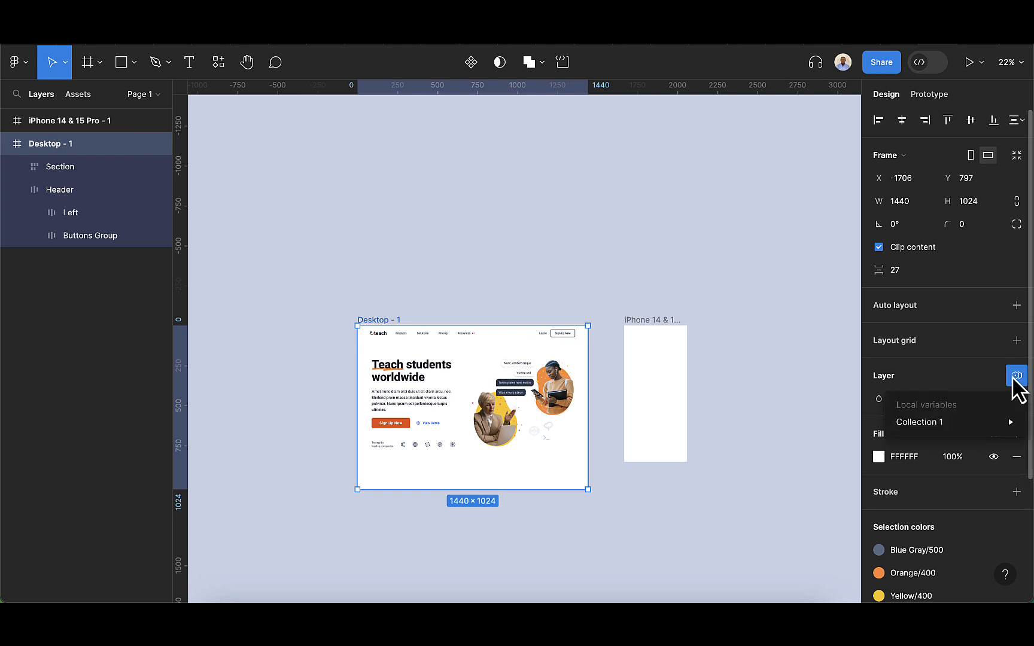
pyautogui.moveTo(956, 425)
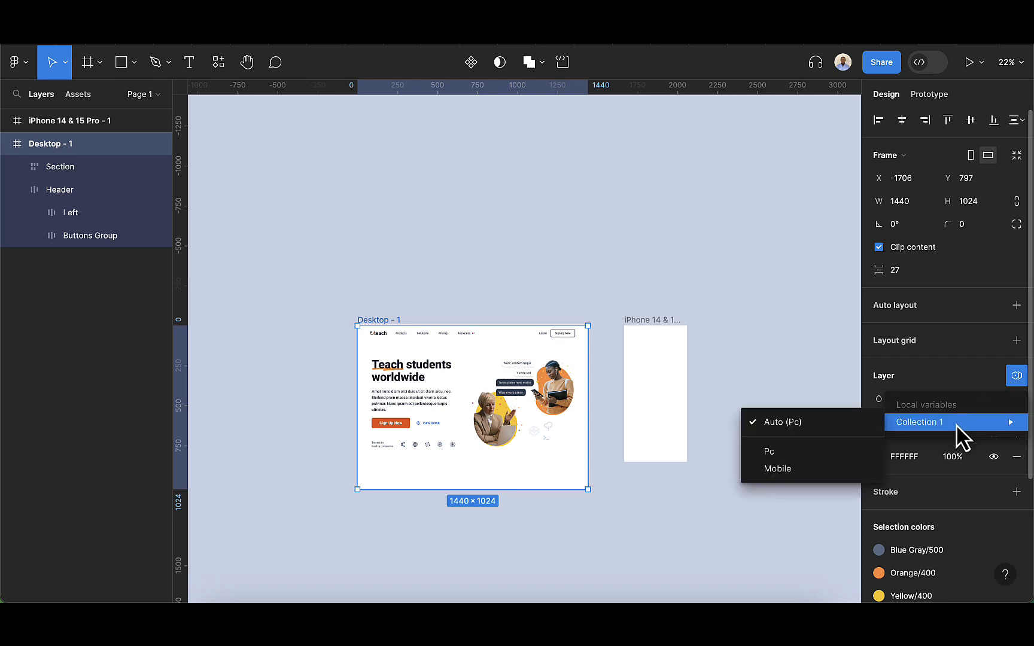
pyautogui.click(771, 452)
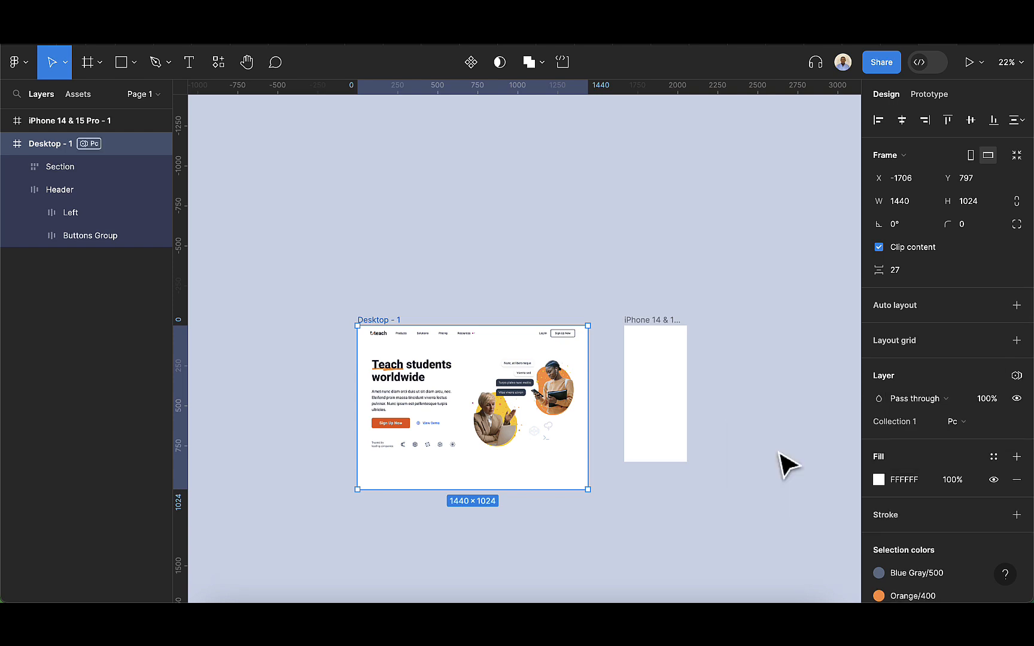
# Move the Section into the iPhone 14 & 15 Pro - 1 frame and set that frame's Collection 1 mode to Mobile
pyautogui.click(413, 379)
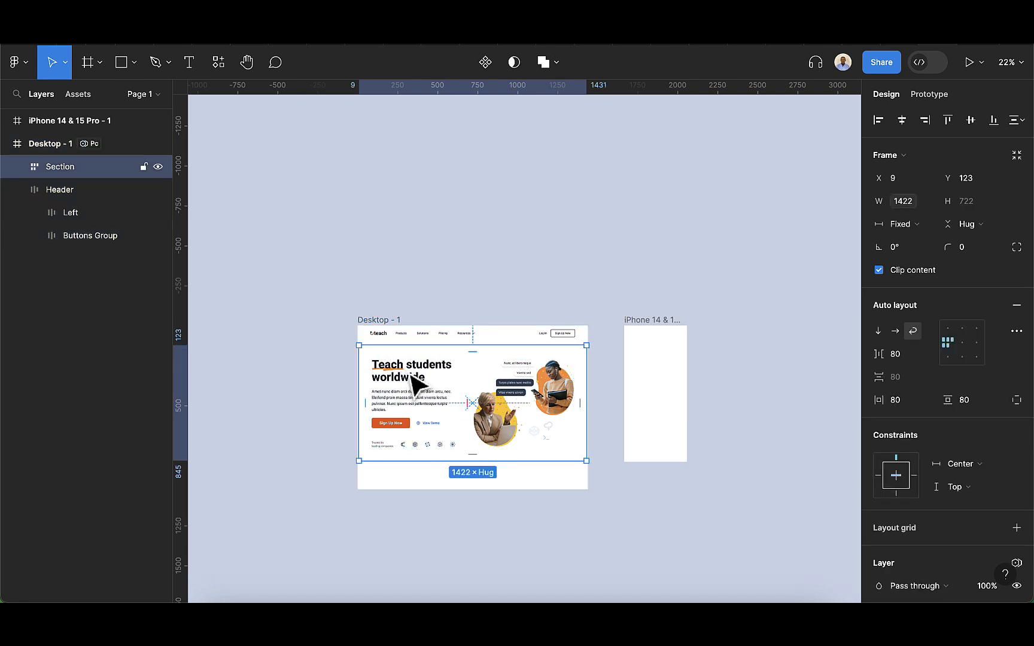
pyautogui.moveTo(414, 379); pyautogui.dragTo(647, 369)
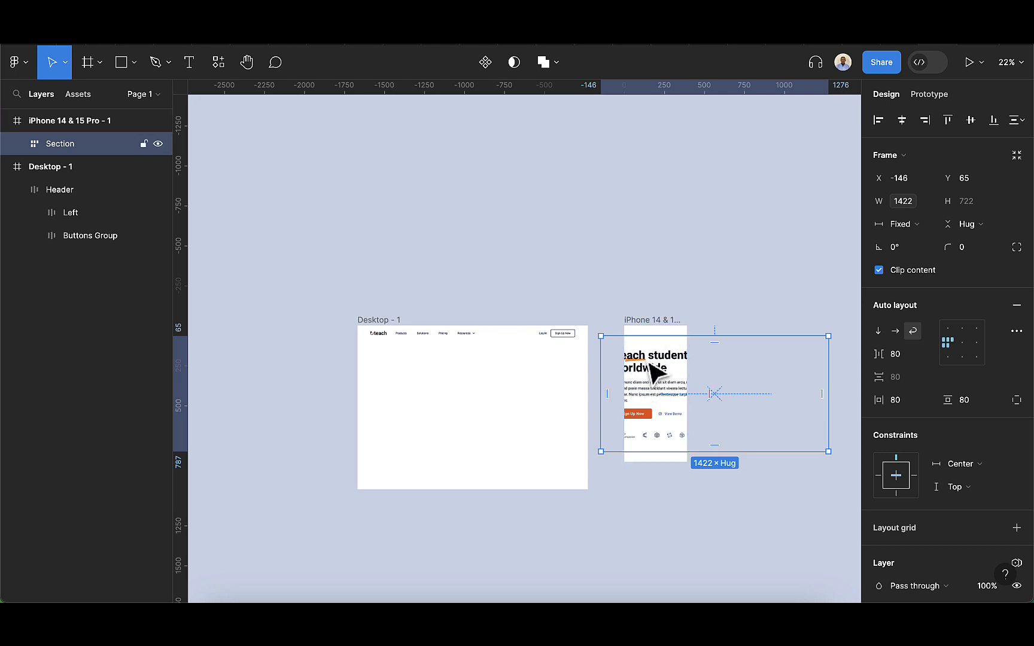
pyautogui.click(661, 323)
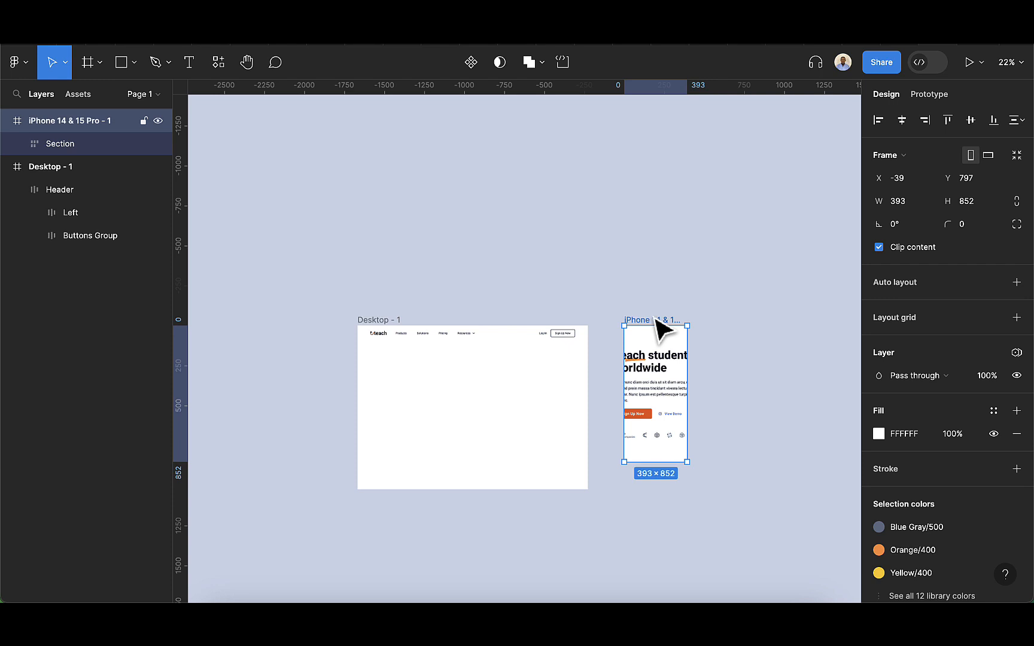
pyautogui.click(1016, 353)
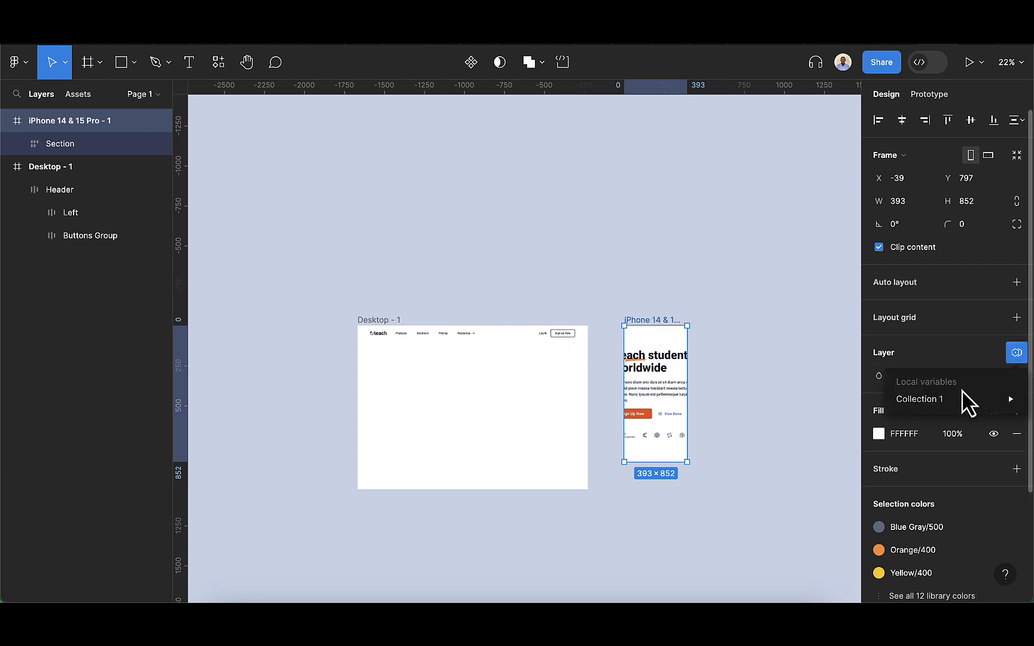
pyautogui.moveTo(942, 399)
pyautogui.click(795, 444)
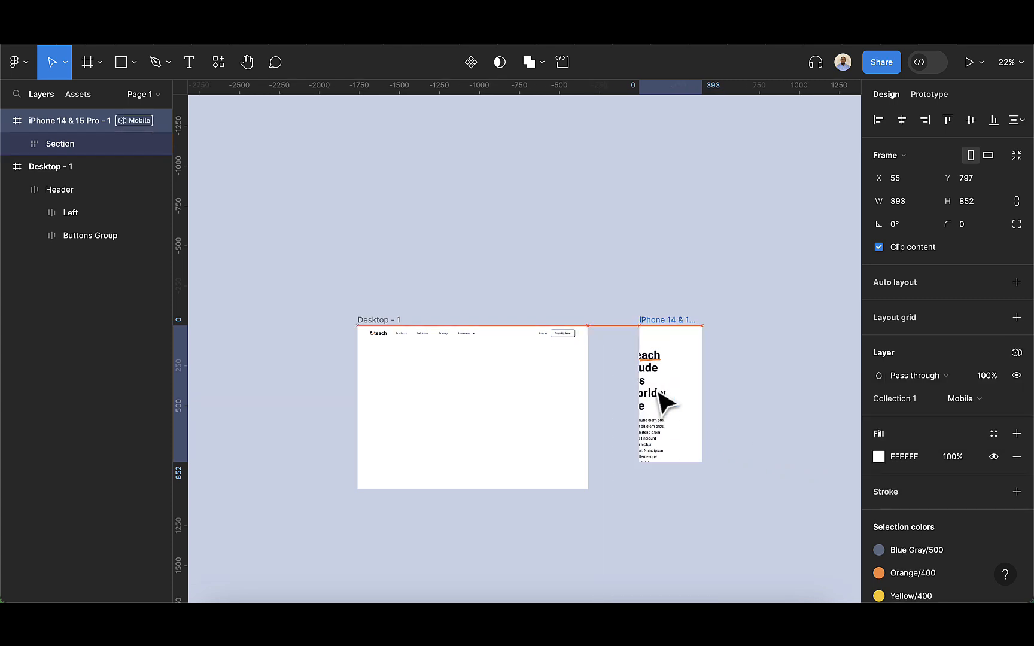
# Extend the iPhone 14 & 15 Pro - 1 frame downward to a height of about 2062 around the Section
pyautogui.click(657, 393)
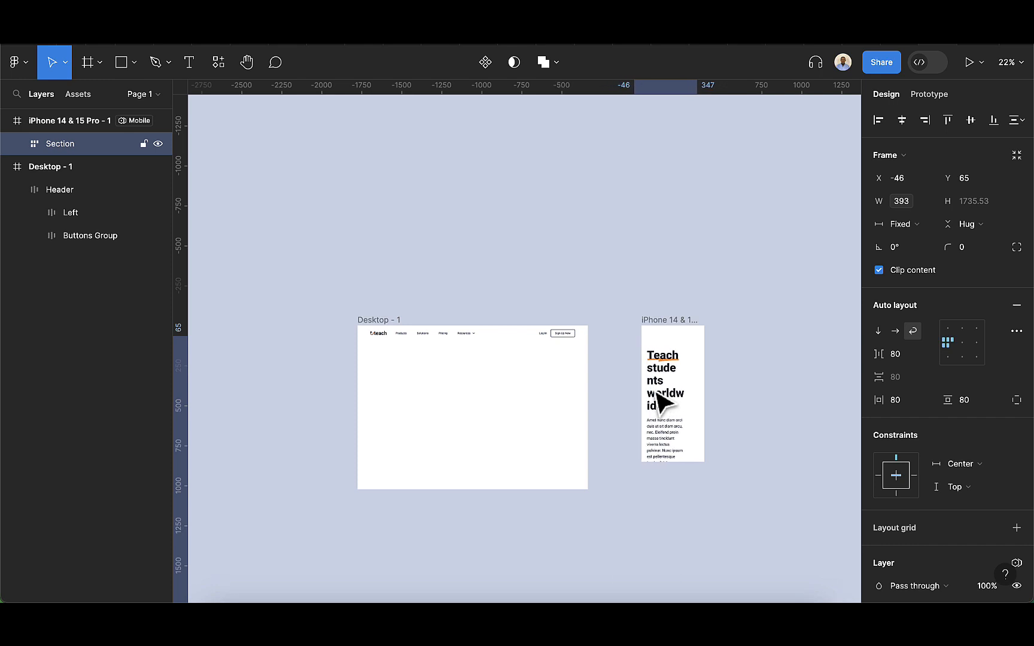
pyautogui.click(656, 321)
pyautogui.scroll(-2, 712, 431)
pyautogui.moveTo(673, 411); pyautogui.dragTo(675, 442)
pyautogui.scroll(5, 671, 418)
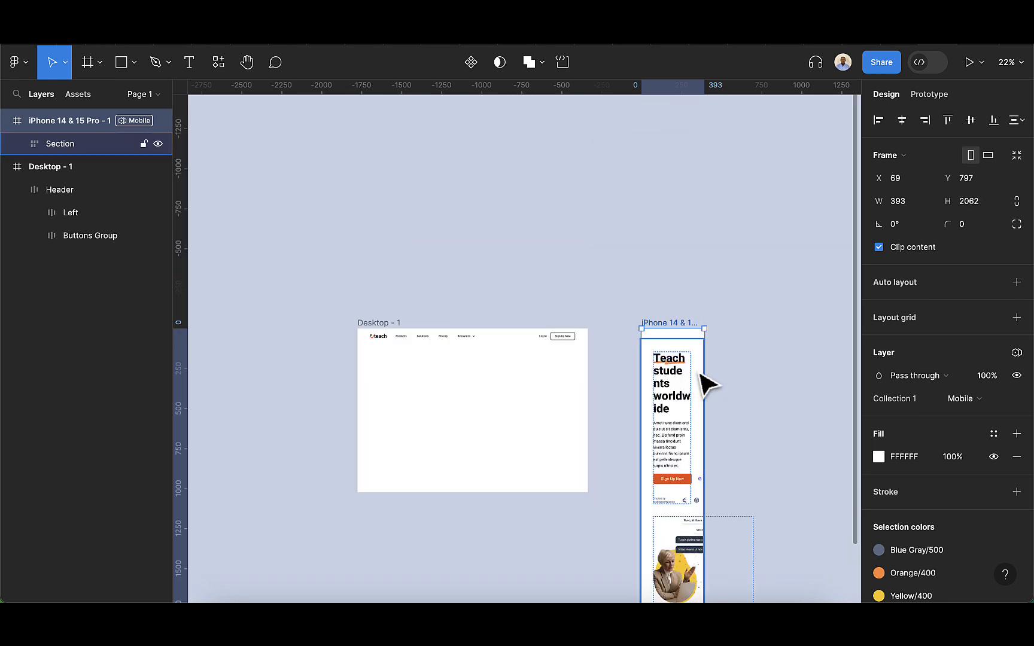
# Test the Section's responsive width by moving it between the Desktop and iPhone frames, leaving it in the Desktop - 1 frame
pyautogui.click(697, 369)
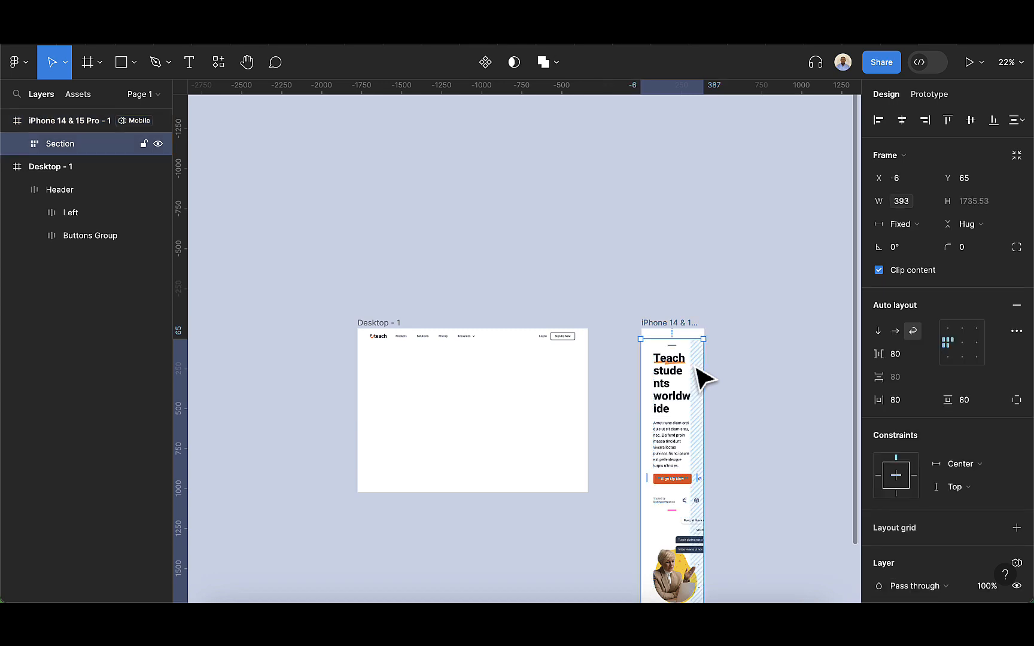
pyautogui.moveTo(679, 400); pyautogui.dragTo(394, 403)
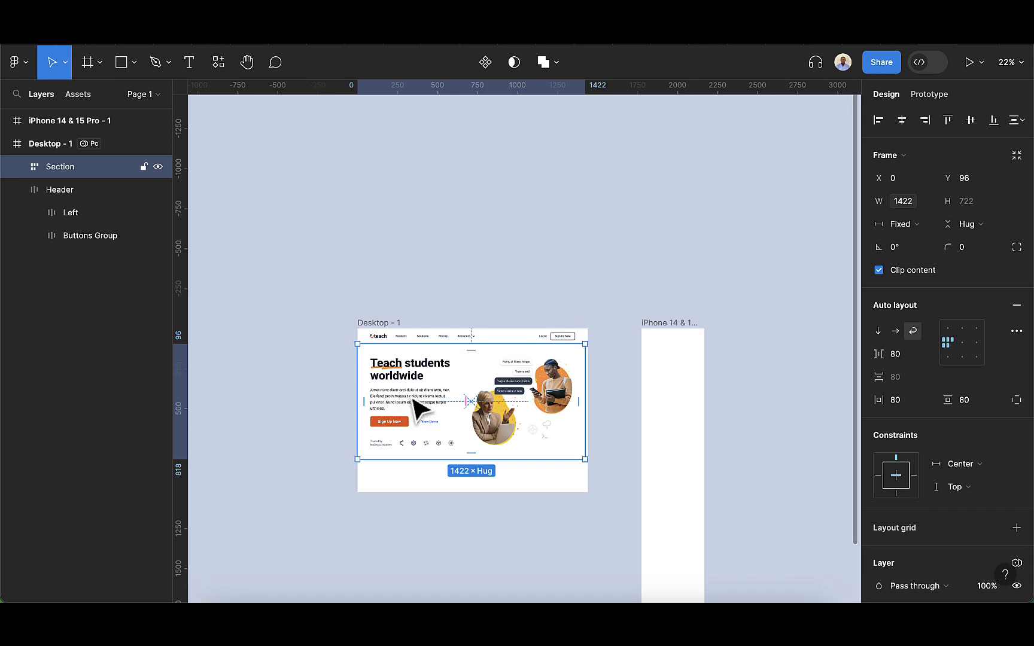
pyautogui.moveTo(406, 395); pyautogui.dragTo(687, 404)
pyautogui.scroll(-3, 660, 527)
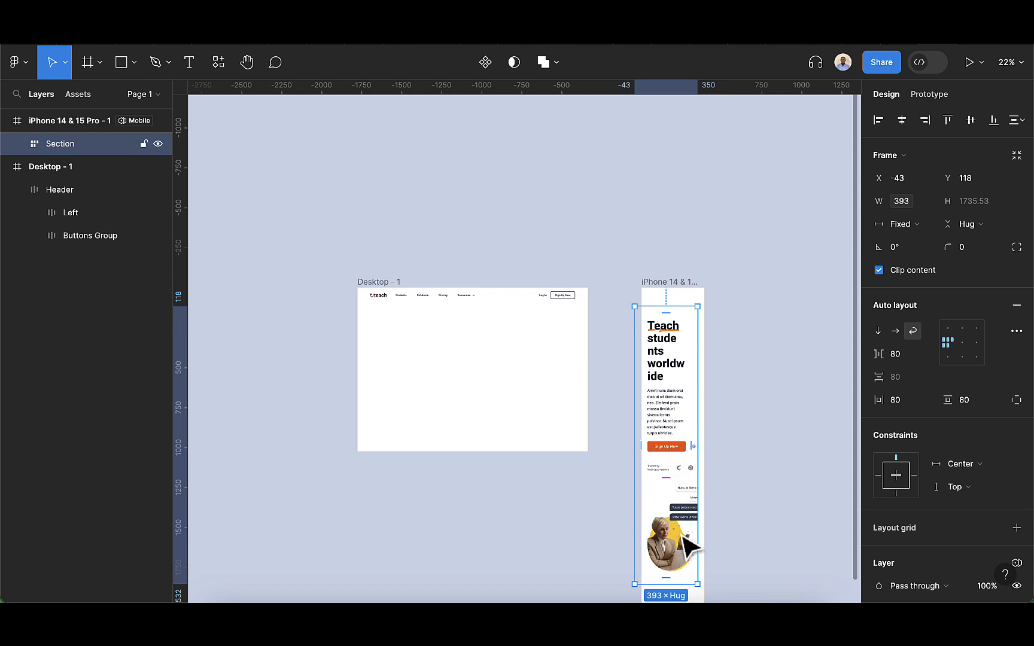
pyautogui.moveTo(674, 426); pyautogui.dragTo(542, 442)
pyautogui.doubleClick(528, 423)
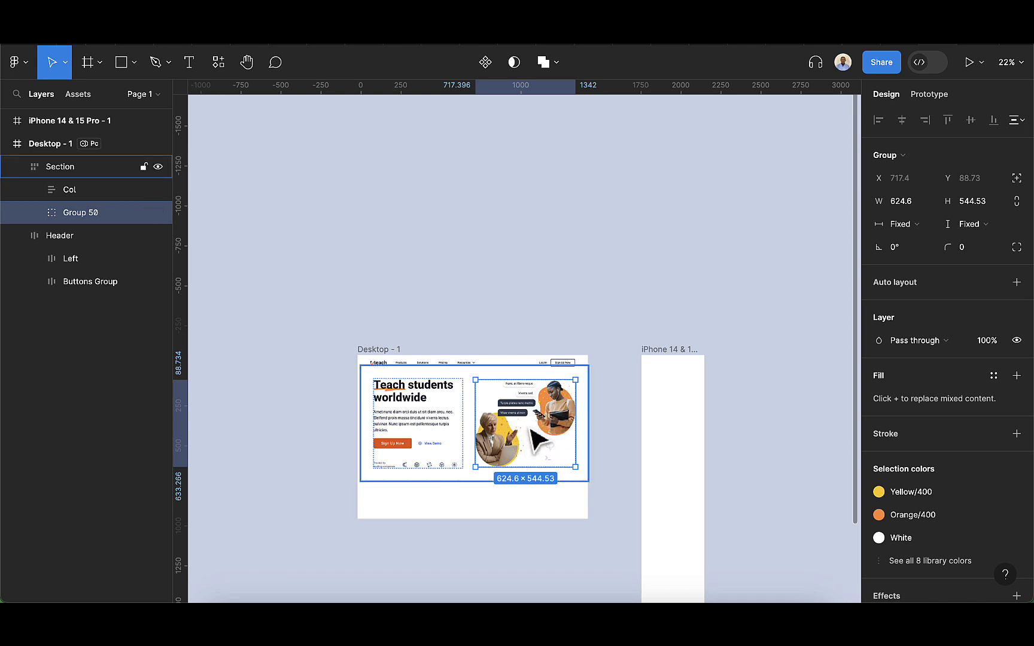
# Create a number variable named Image-height in Collection 1
pyautogui.click(733, 239)
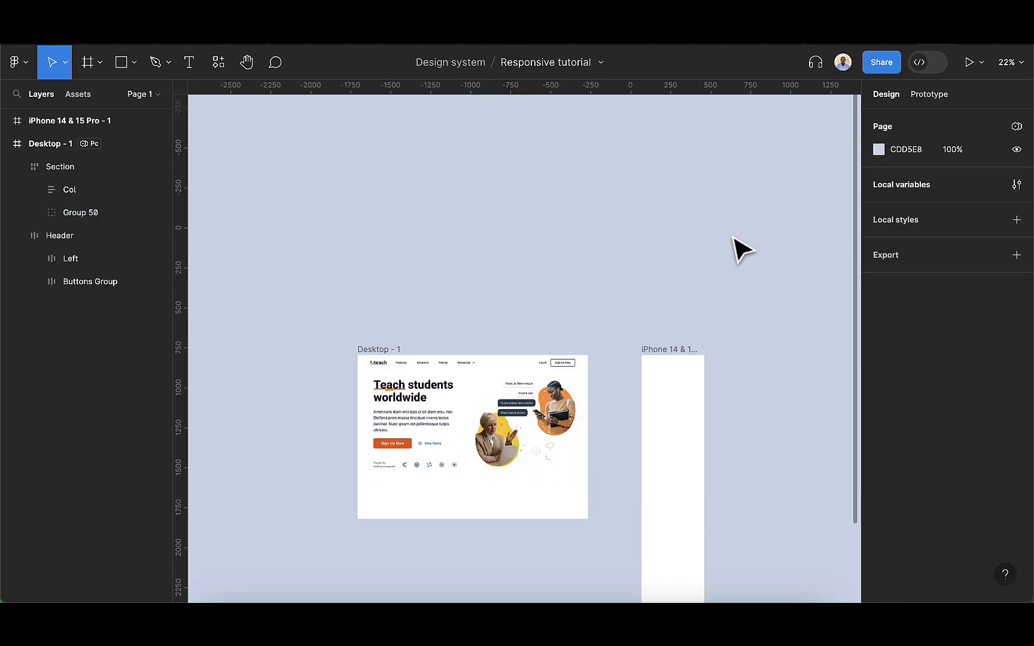
pyautogui.click(1017, 185)
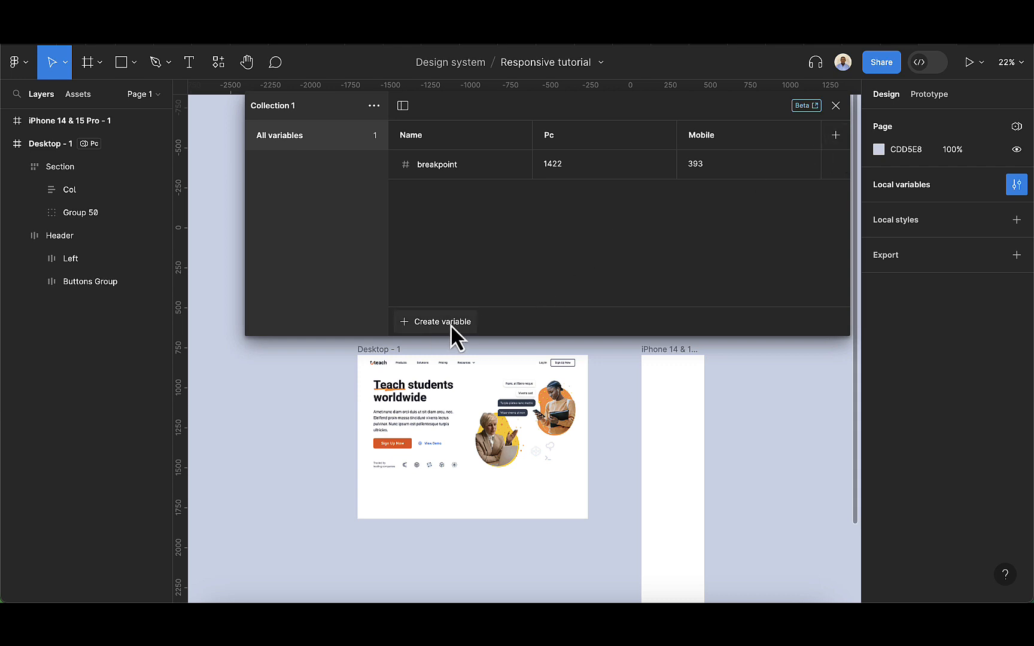
pyautogui.click(433, 326)
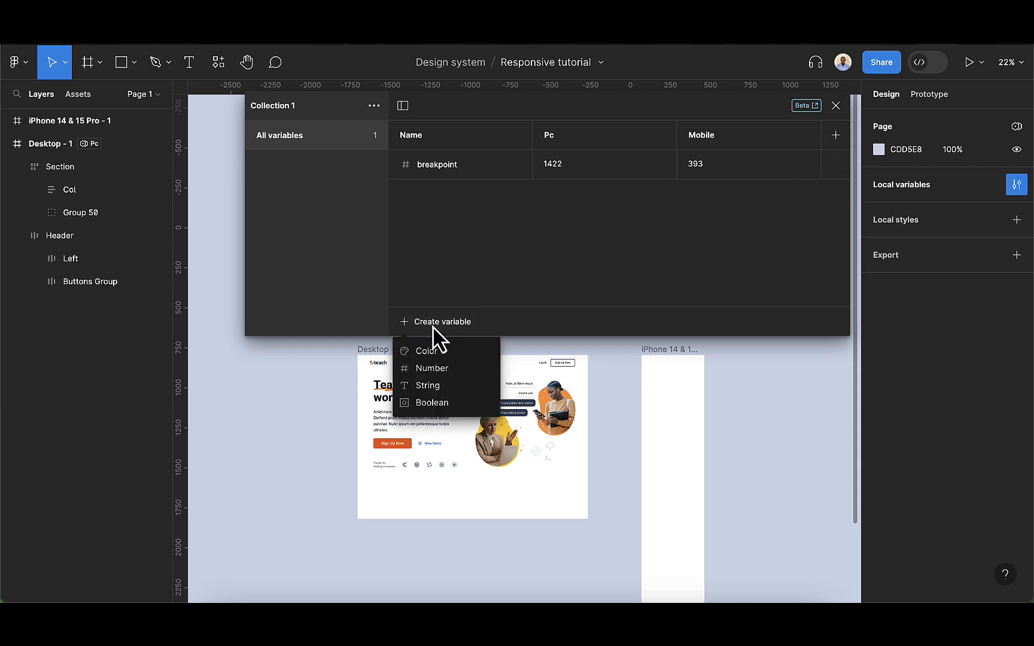
pyautogui.click(440, 368)
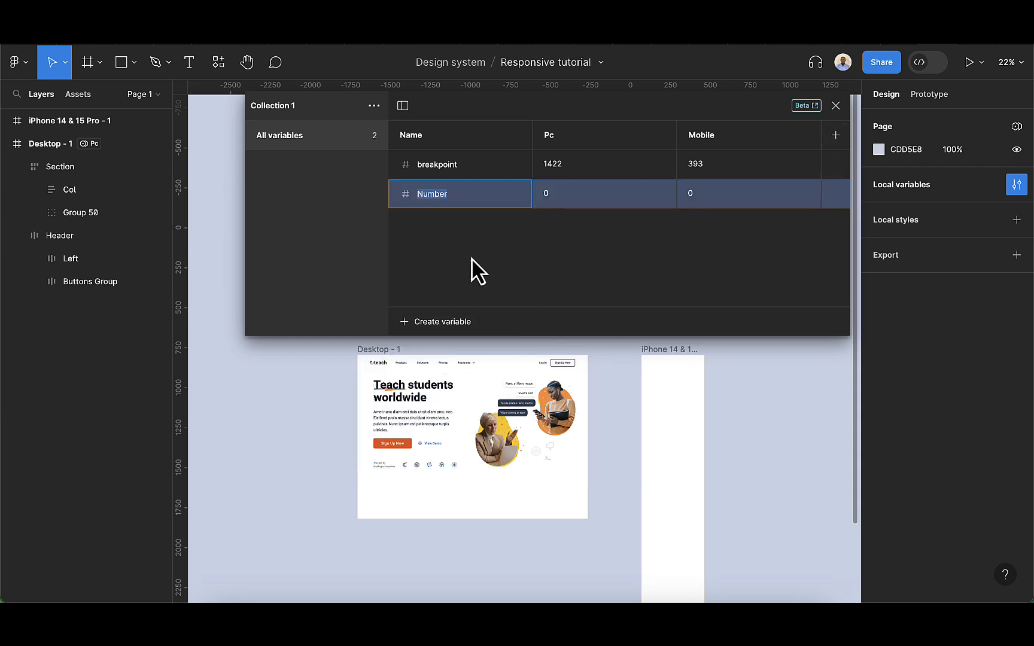
pyautogui.press('BackSpace')
pyautogui.write('Image-height')
# Add another number variable named image-width to Collection 1
pyautogui.click(443, 326)
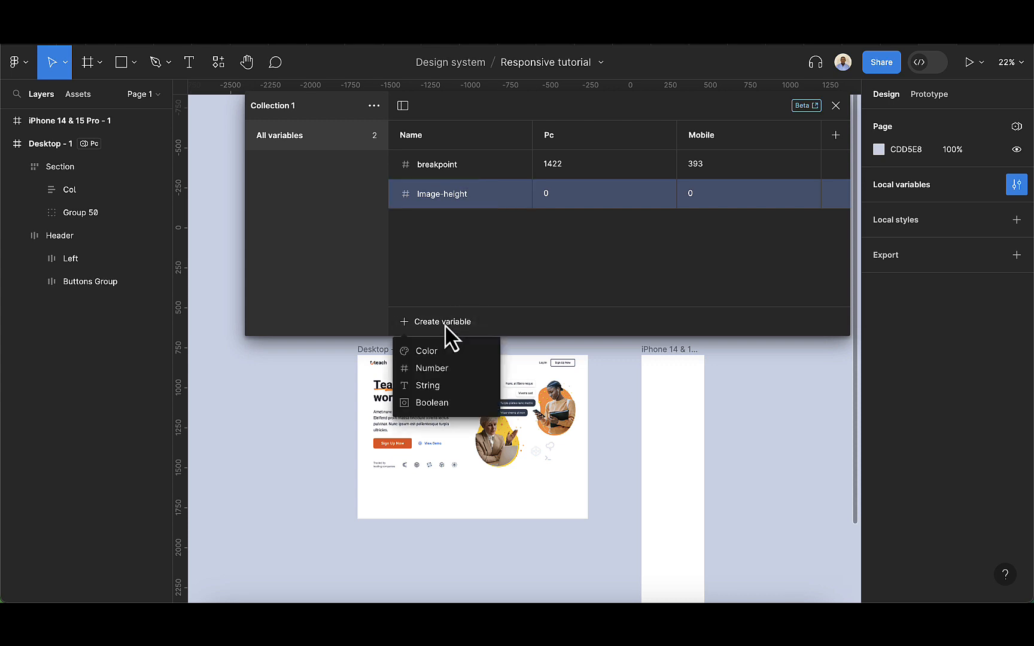
pyautogui.click(436, 366)
pyautogui.press('BackSpace')
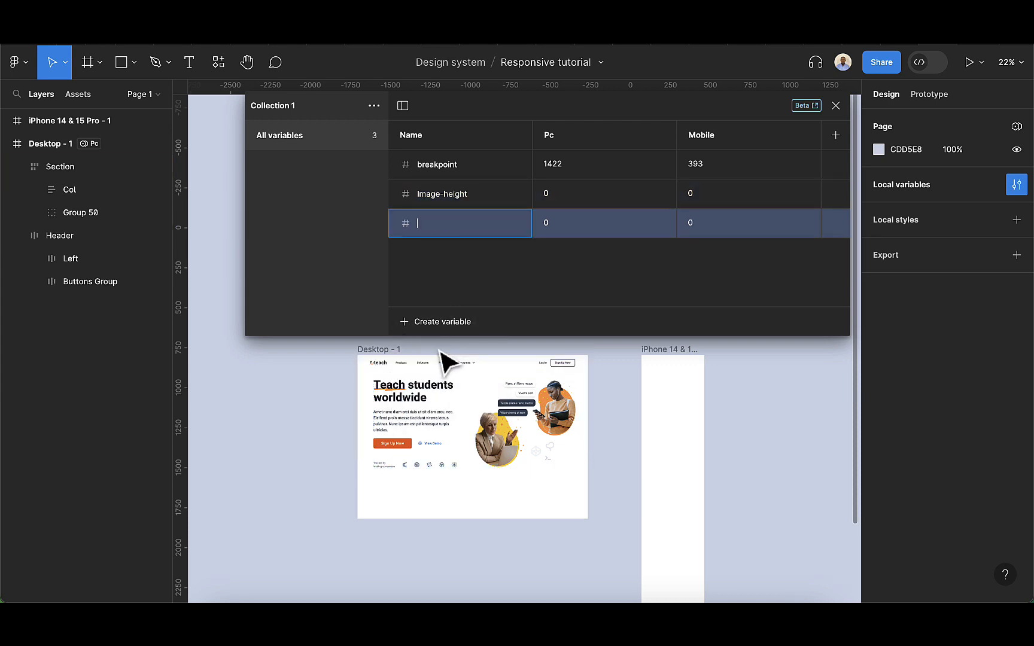
pyautogui.write('image-width')
pyautogui.press('Return')
# Set the Image-height variable's Pc value to 544.53, copied from the height of Group 50 in the Section
pyautogui.click(518, 399)
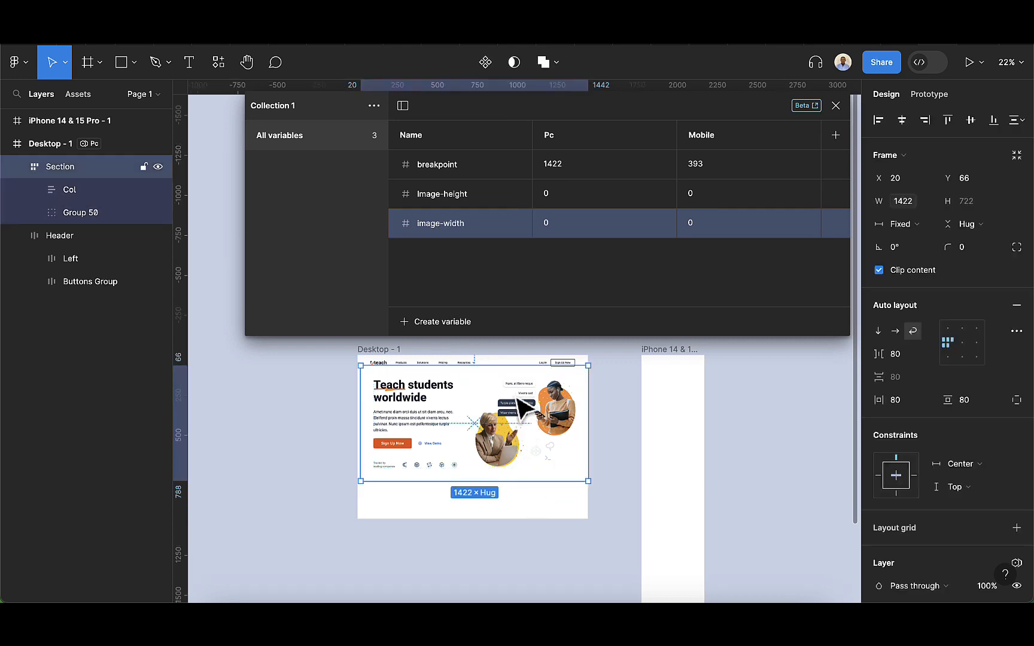
pyautogui.click(522, 408)
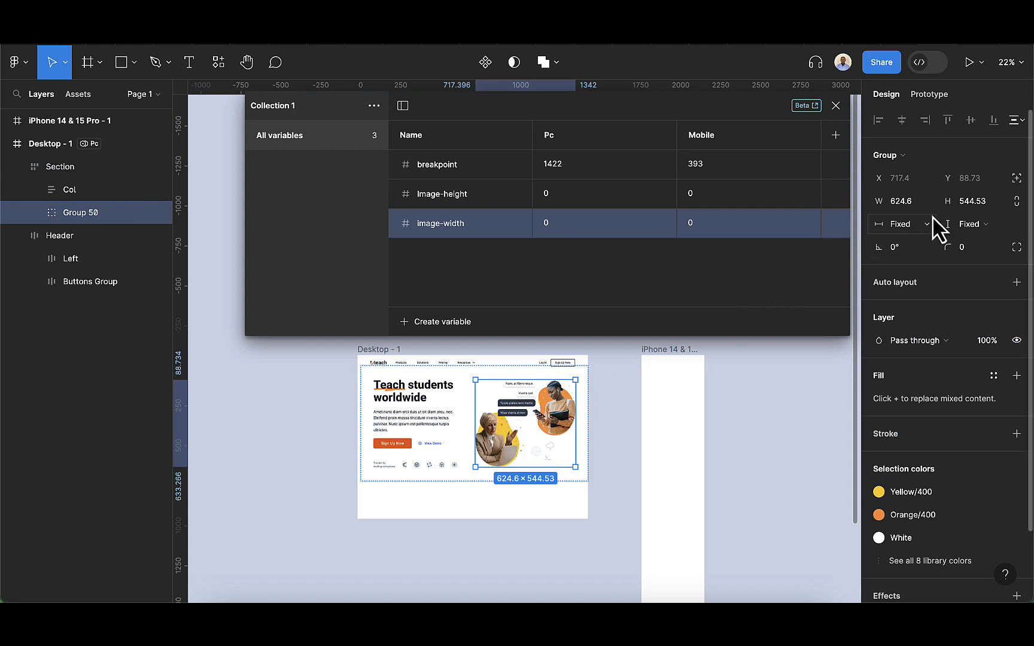
pyautogui.click(908, 208)
pyautogui.click(971, 202)
pyautogui.hotkey('ctrl', 'c')
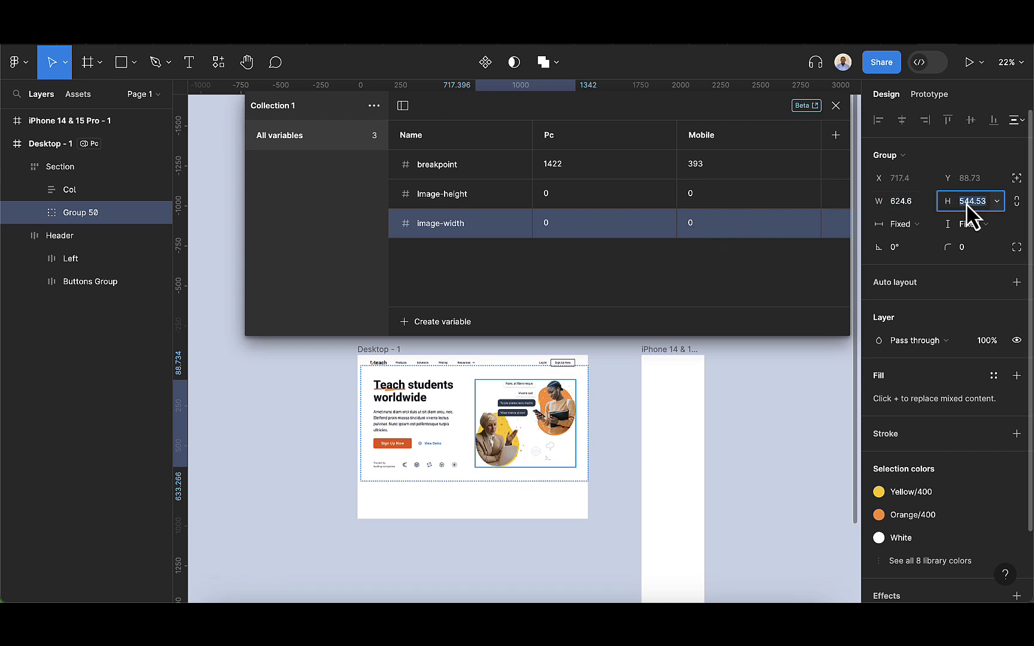
pyautogui.click(548, 194)
pyautogui.hotkey('ctrl', 'v')
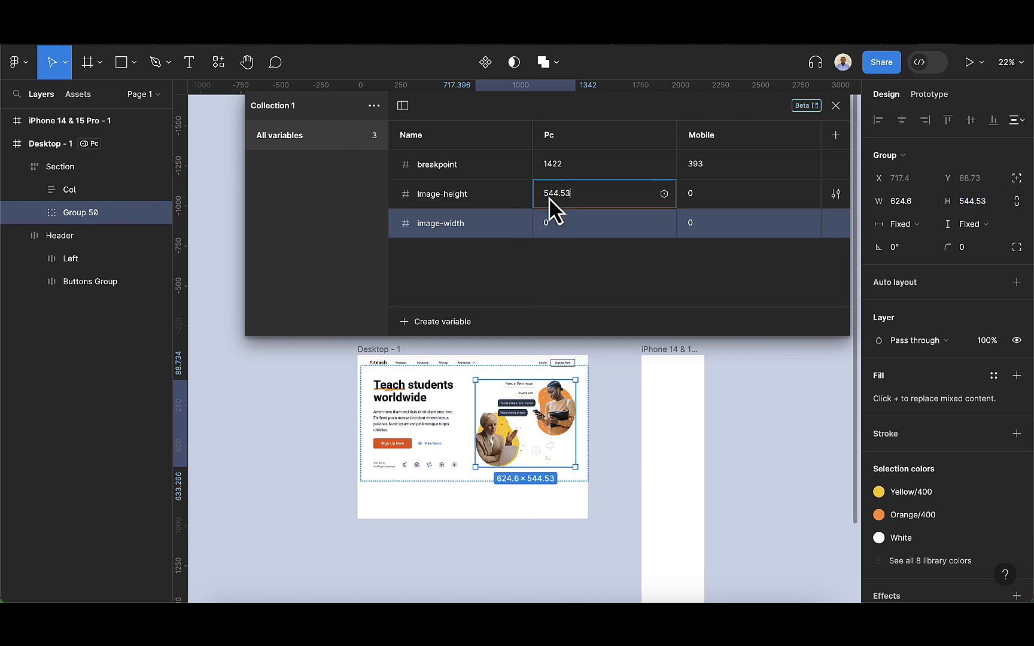
pyautogui.press('Return')
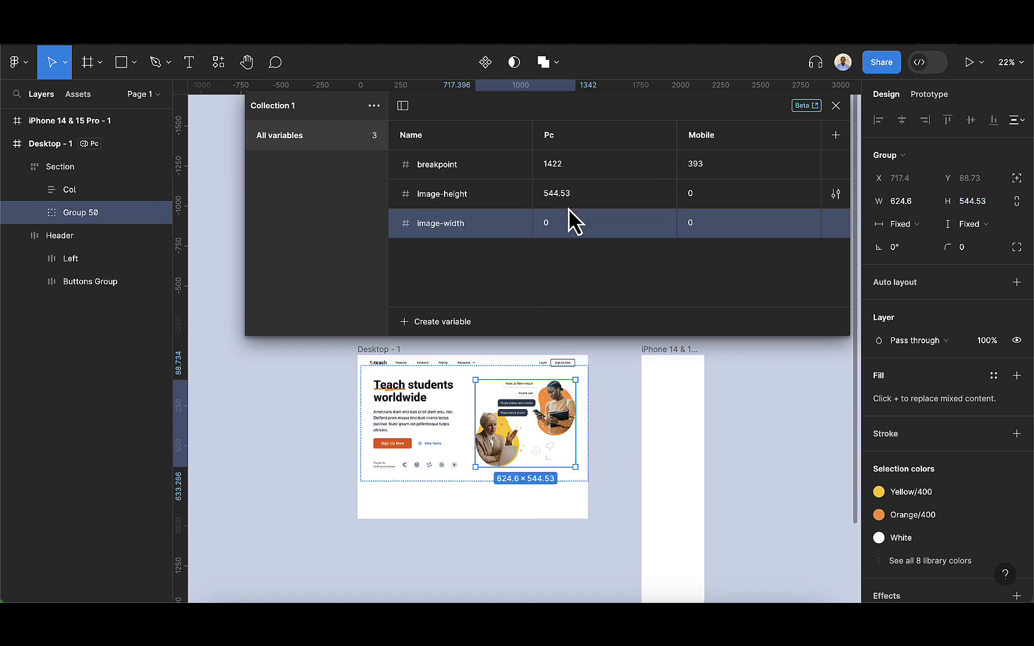
# Set the Image-height variable's Mobile value to 361
pyautogui.click(710, 192)
pyautogui.press('BackSpace')
pyautogui.press('Return')
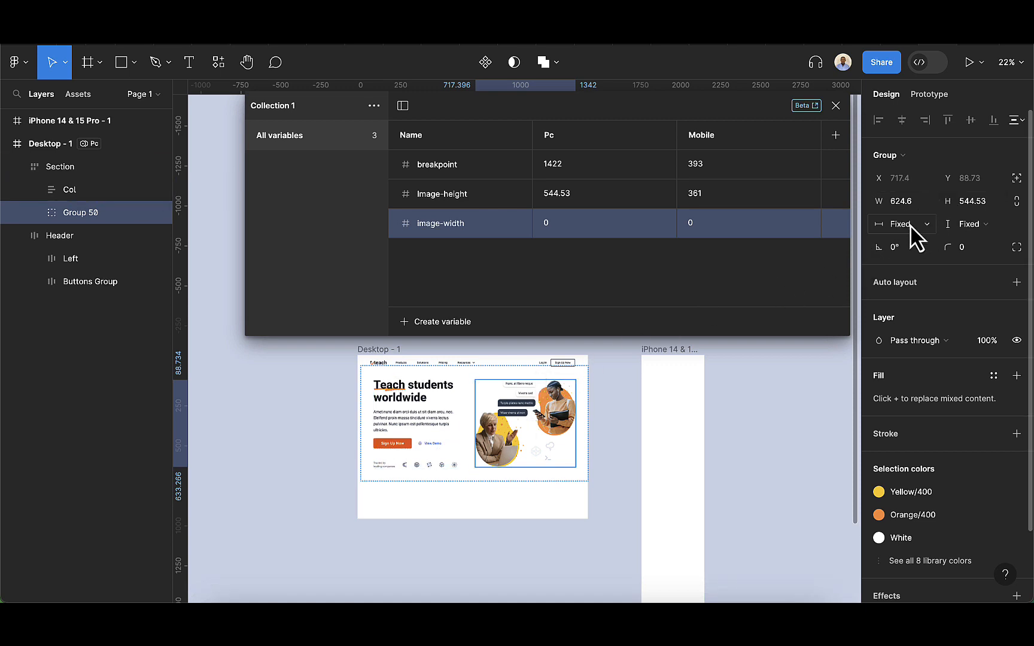
# Set the image-width variable's Pc value to 624.6, matching the width of Group 50
pyautogui.click(896, 201)
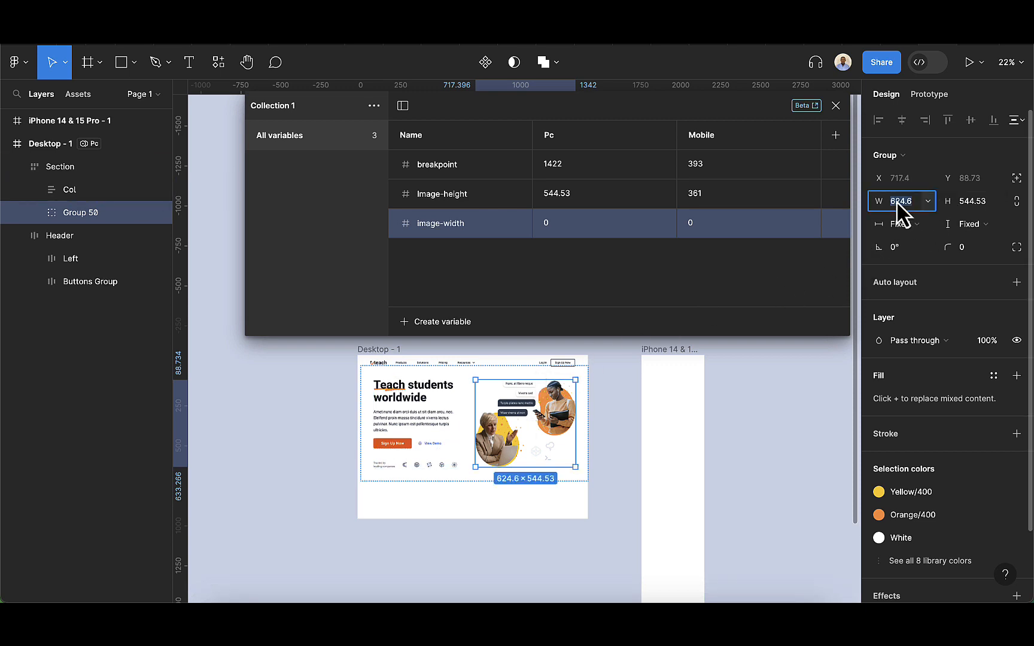
pyautogui.click(583, 224)
pyautogui.write('624.6')
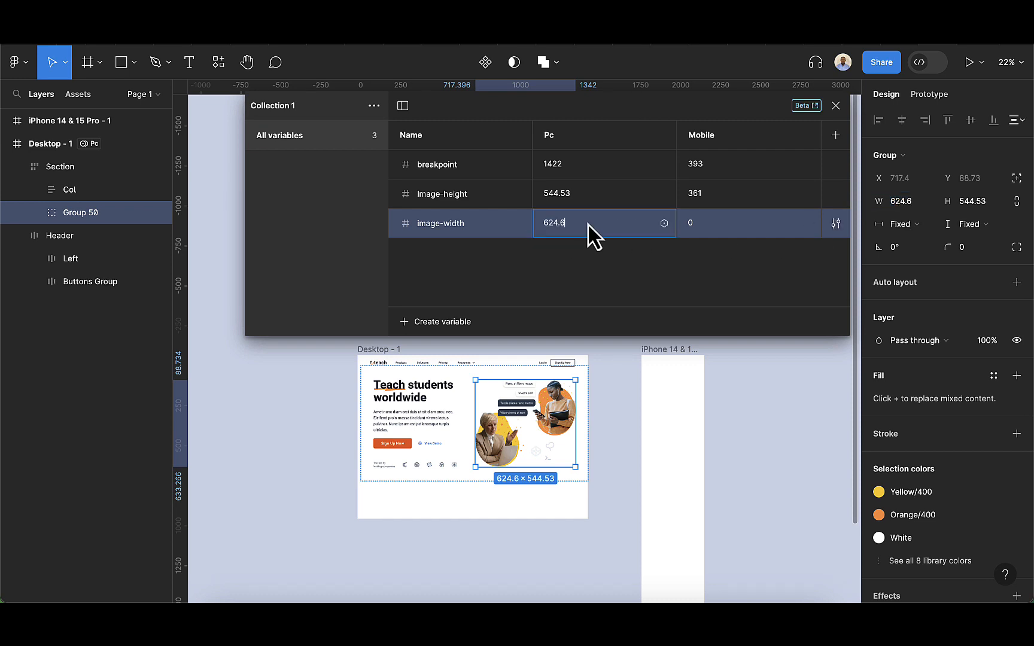
pyautogui.press('Return')
# Set the Mobile values to 329 for Image-height and 361 for image-width
pyautogui.click(711, 225)
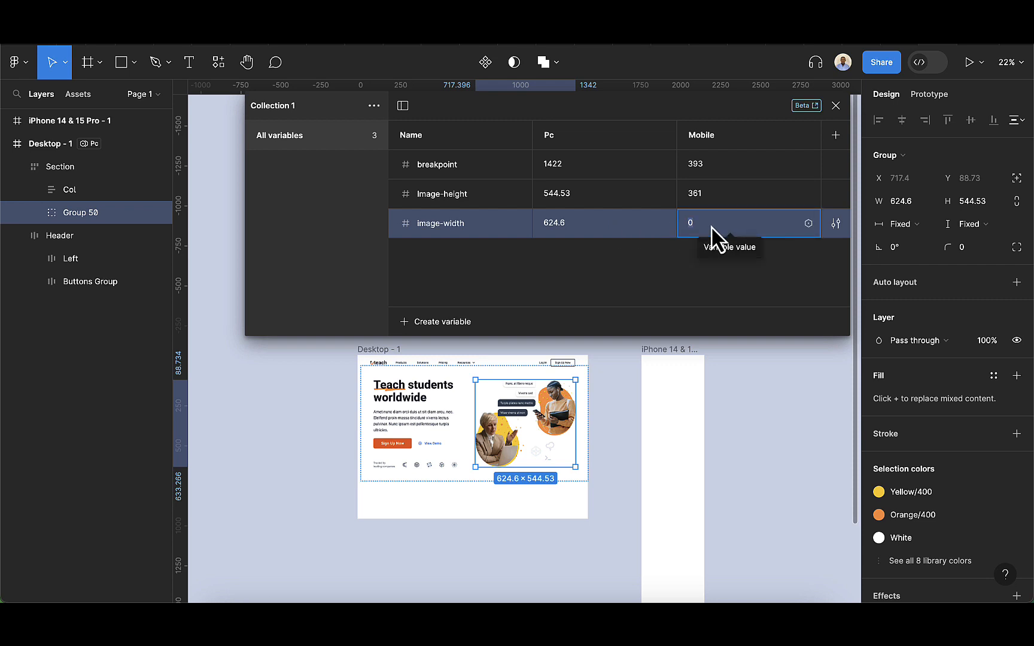
pyautogui.click(713, 200)
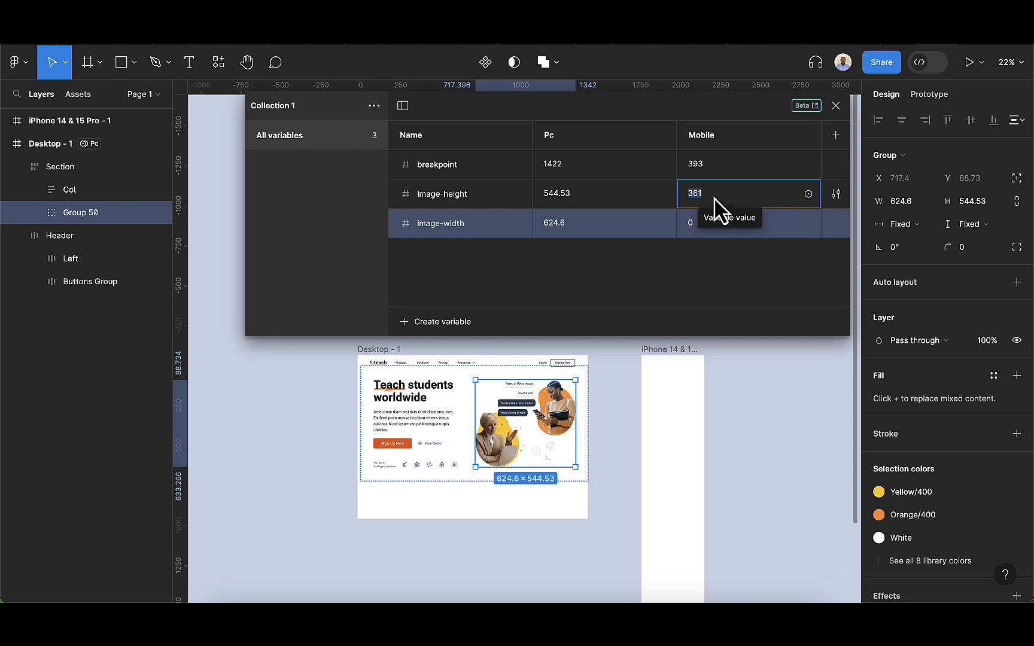
pyautogui.click(715, 202)
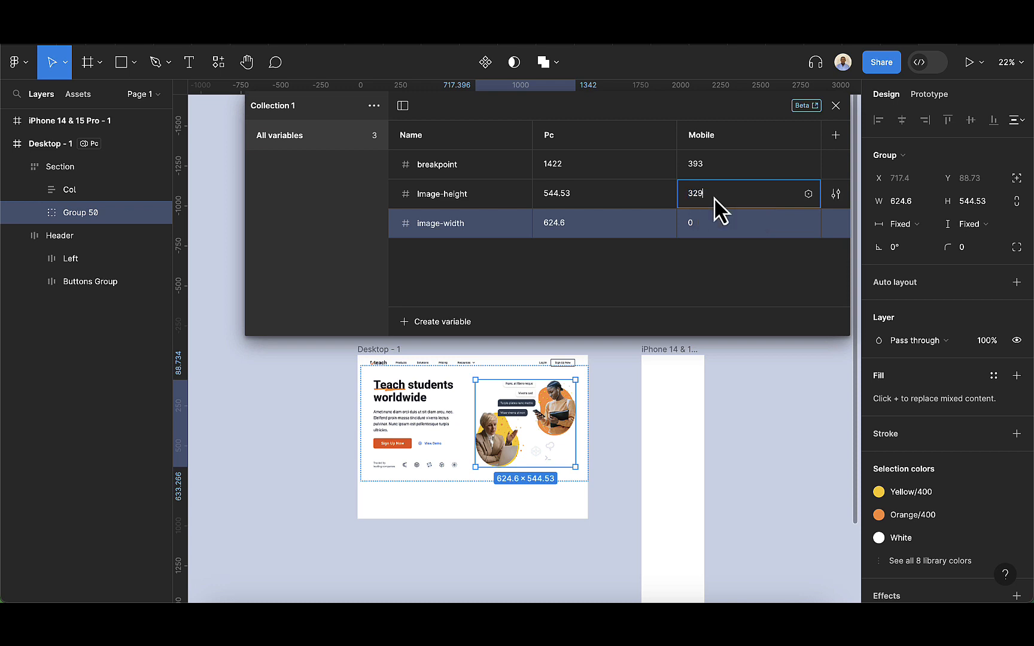
pyautogui.press('Return')
pyautogui.click(735, 228)
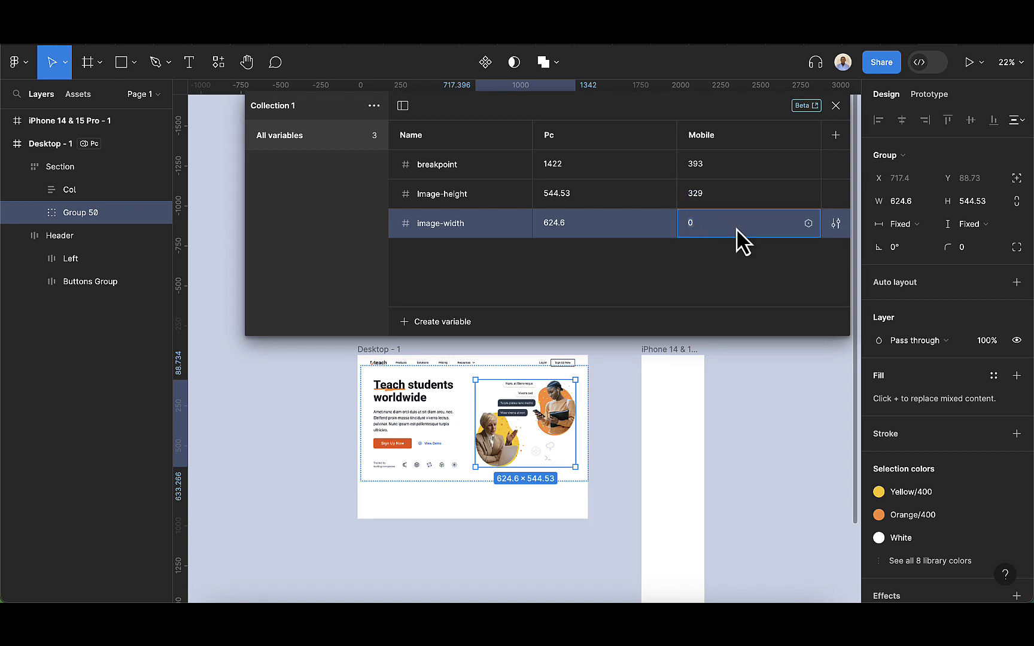
pyautogui.press('BackSpace')
pyautogui.write('361')
pyautogui.press('Return')
# Create a number variable named padding with a Pc value of 80, fill in its Mobile value, and close the variables
pyautogui.click(436, 324)
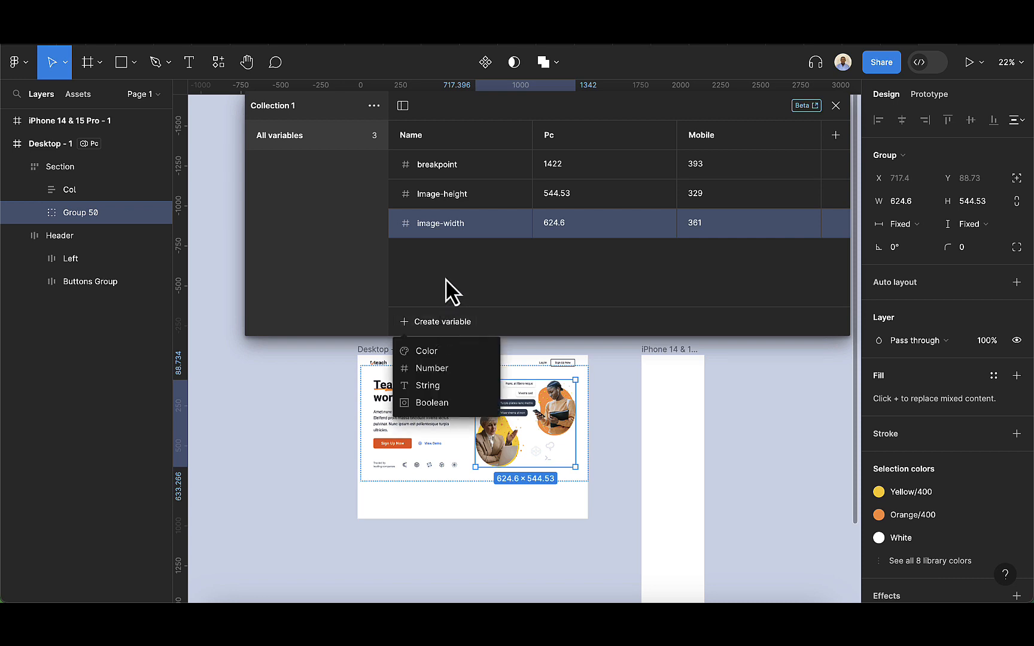
pyautogui.click(440, 368)
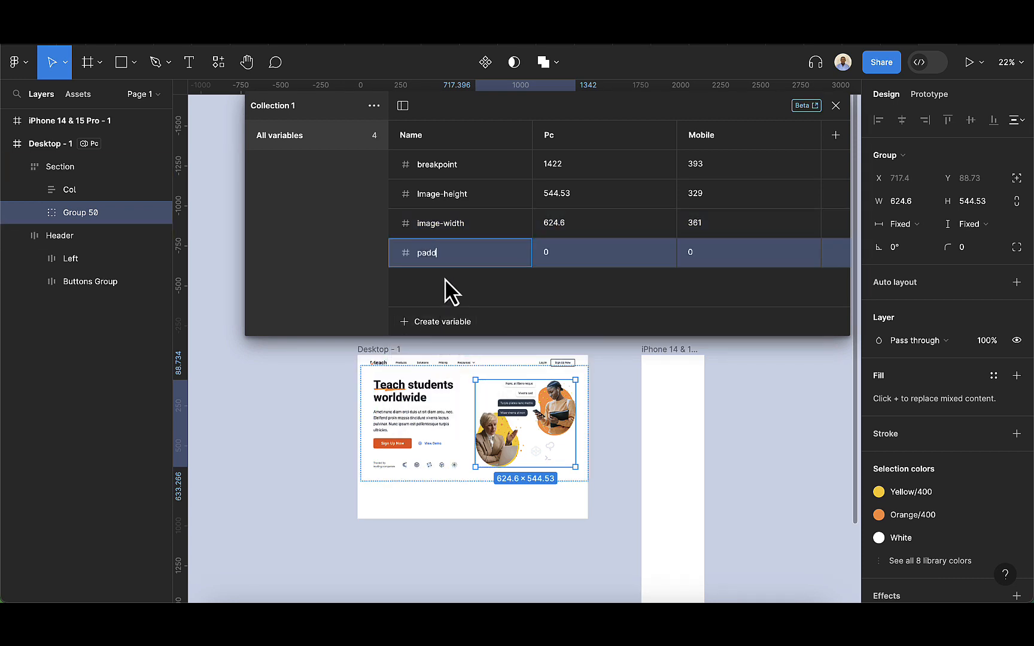
pyautogui.click(560, 253)
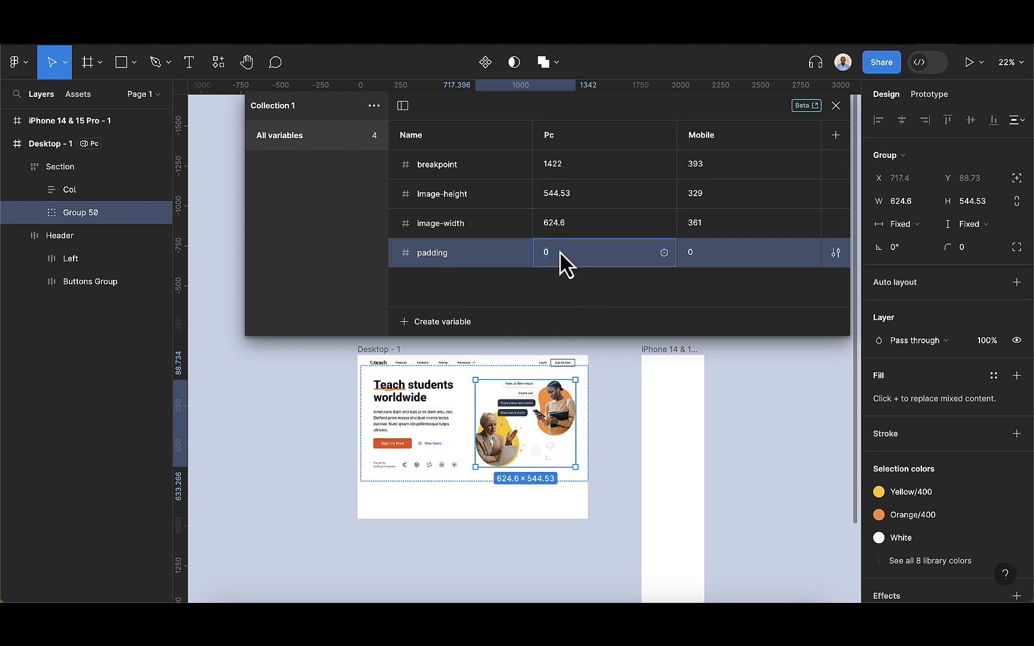
pyautogui.press('Return')
pyautogui.click(691, 251)
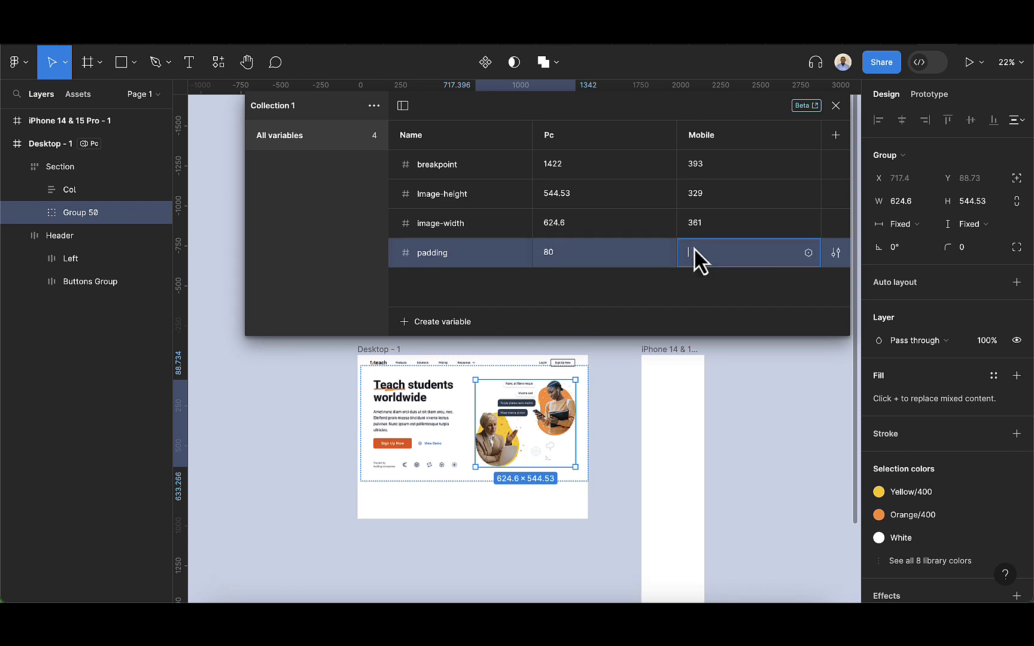
pyautogui.write('1')
pyautogui.press('Return')
pyautogui.click(836, 105)
pyautogui.click(498, 292)
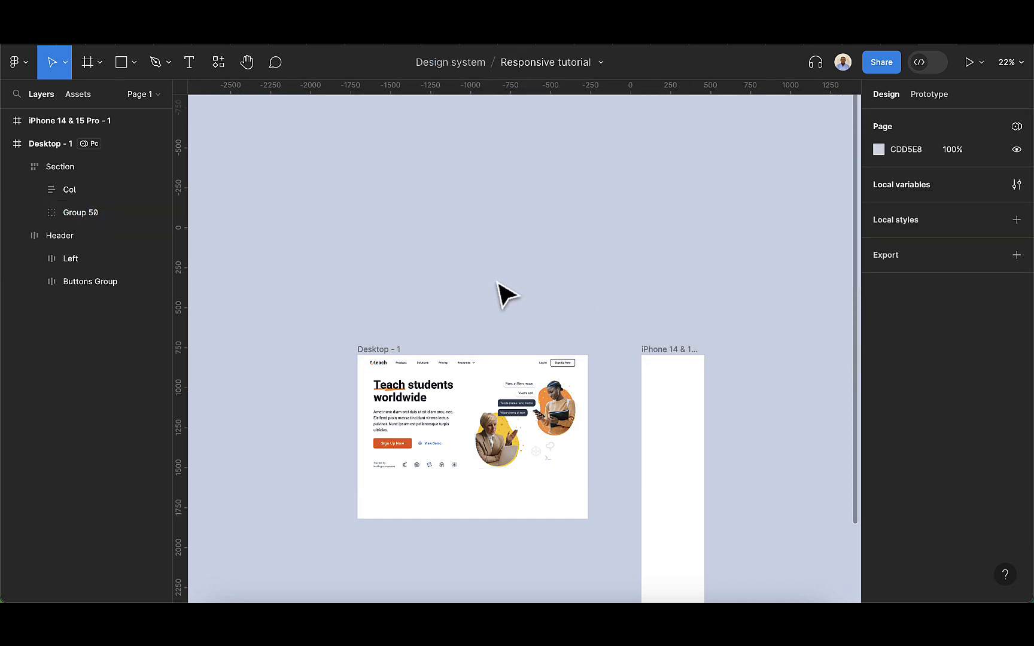
# Apply the image-width variable to the width of Group 50 in the Desktop - 1 frame's Section
pyautogui.scroll(-1, 453, 508)
pyautogui.scroll(3, 452, 508)
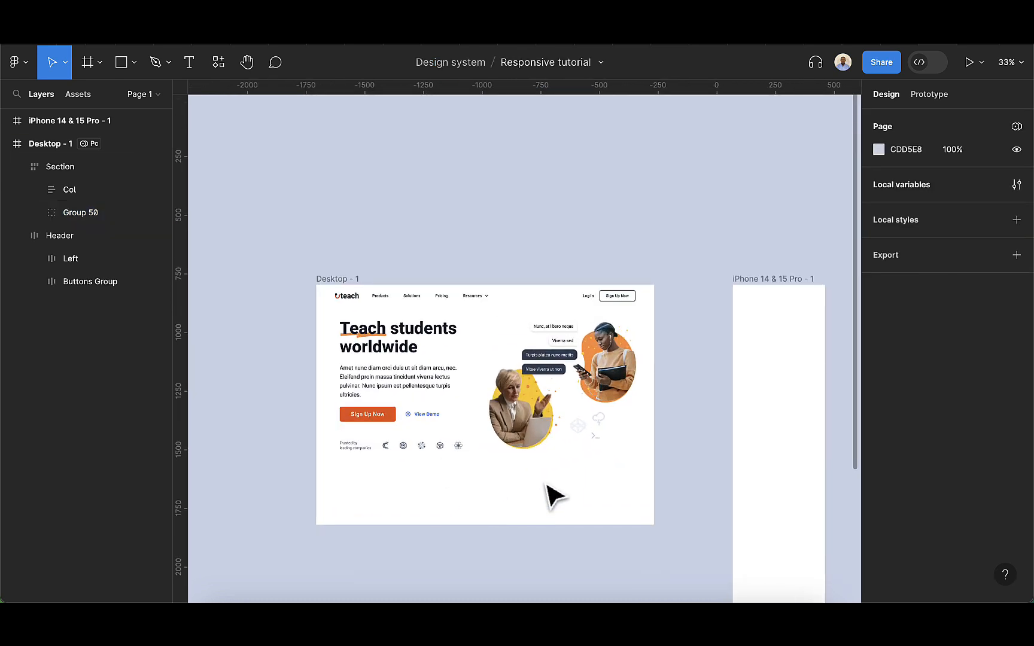
pyautogui.click(554, 427)
pyautogui.doubleClick(551, 414)
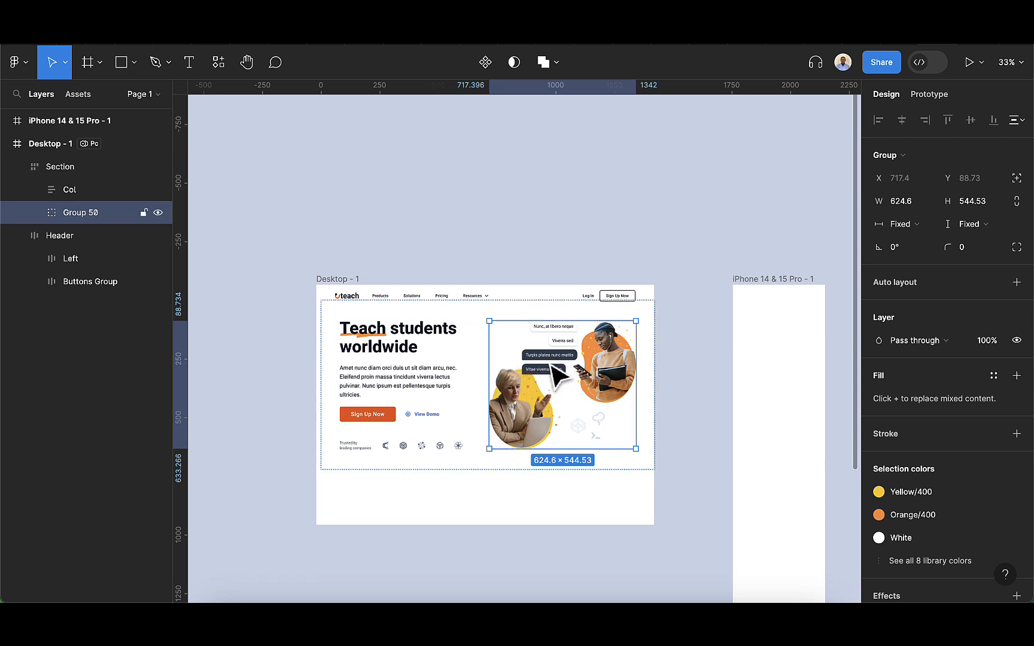
pyautogui.click(928, 202)
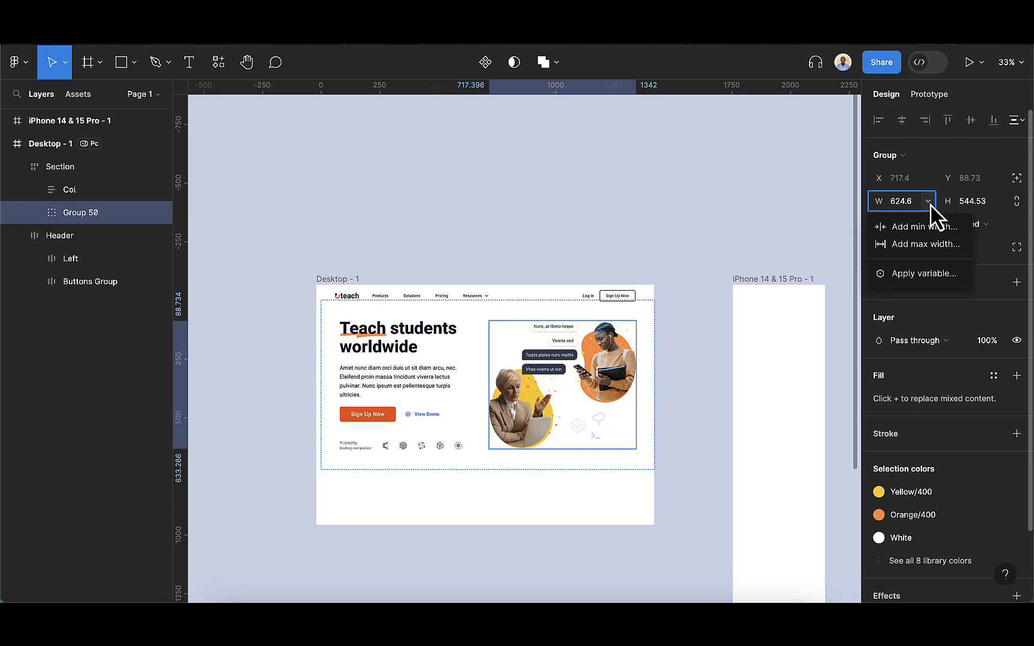
pyautogui.click(939, 274)
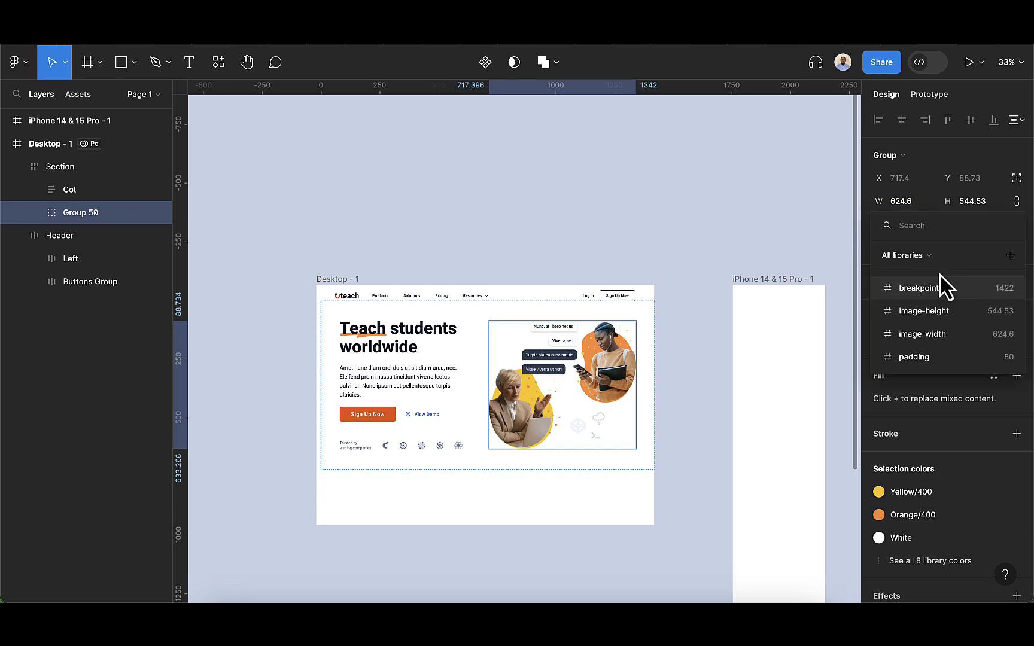
pyautogui.click(936, 339)
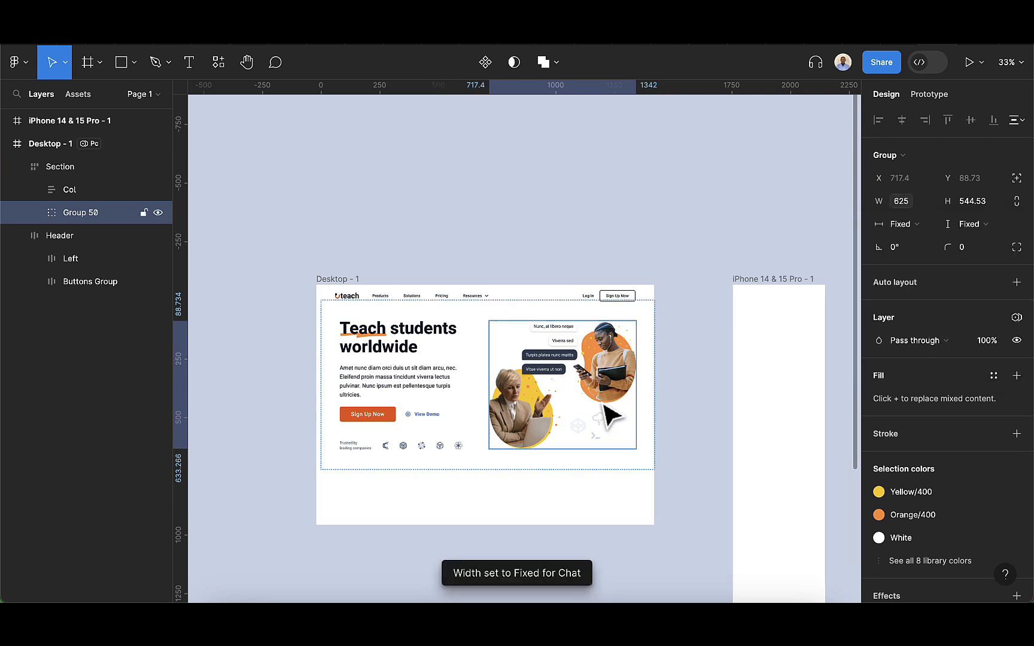
# Apply the Image-height variable to the height of Group 50
pyautogui.click(996, 201)
pyautogui.click(999, 275)
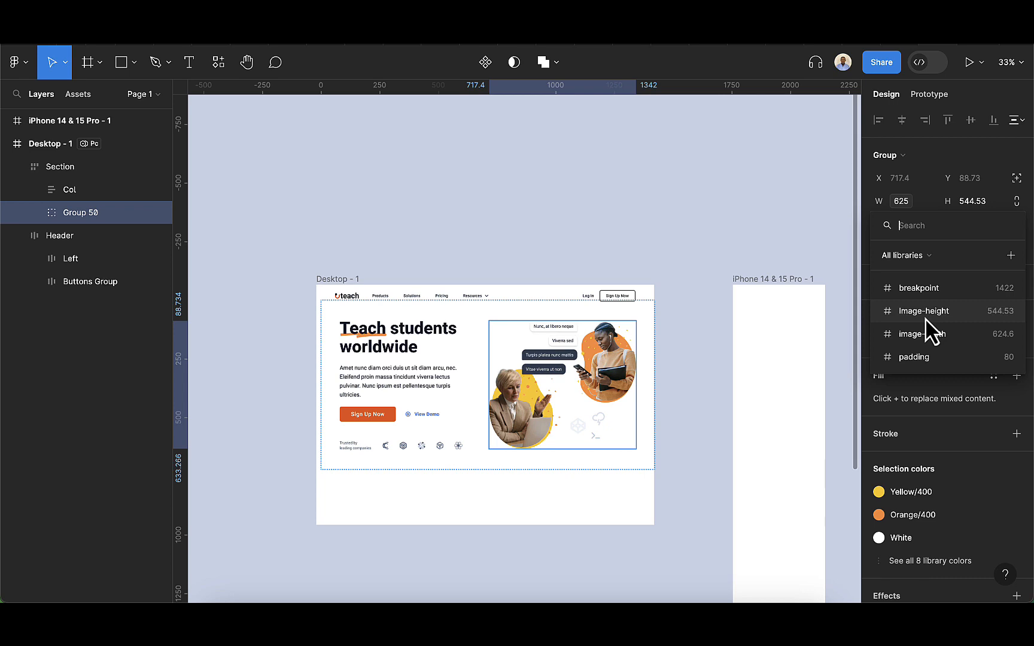
pyautogui.click(925, 318)
# Move the Section from the Desktop - 1 frame into the iPhone 14 & 15 Pro - 1 frame
pyautogui.scroll(-5, 574, 488)
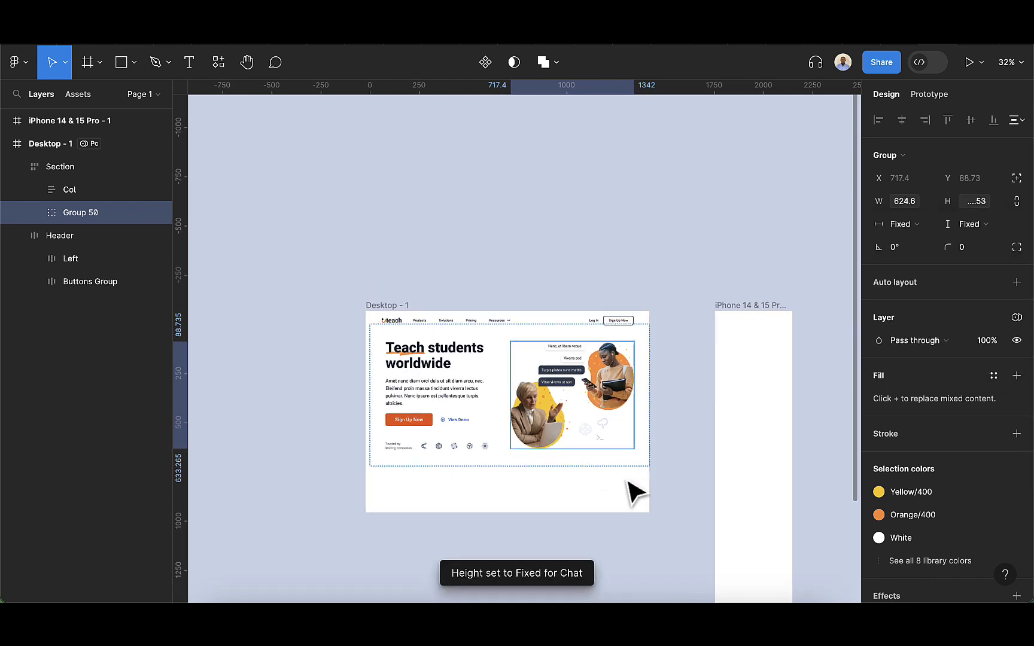
pyautogui.scroll(2, 561, 460)
pyautogui.click(546, 386)
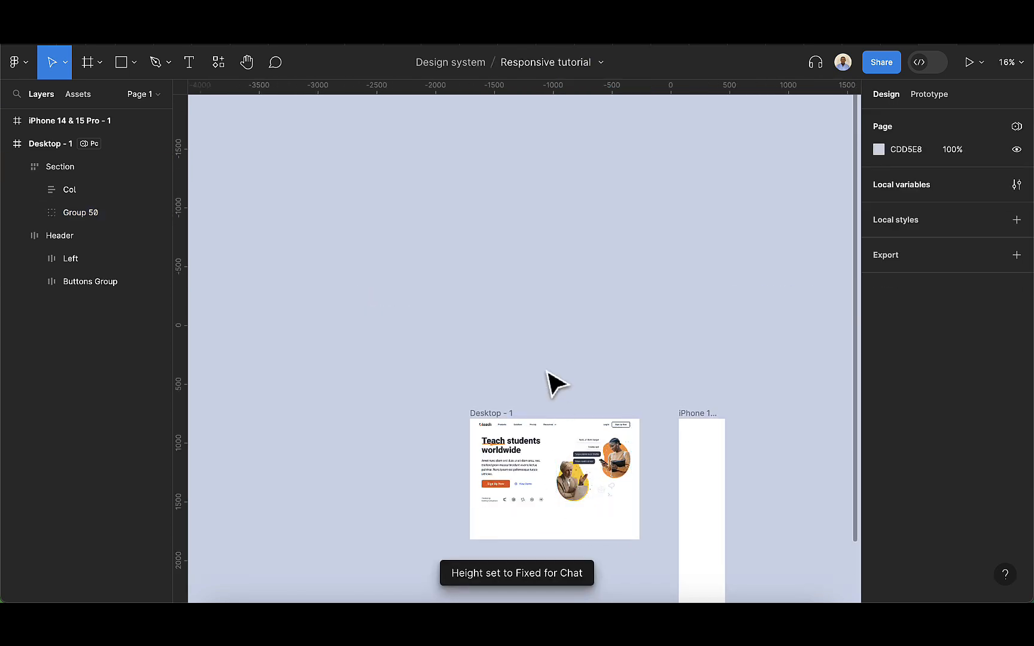
pyautogui.click(513, 489)
pyautogui.moveTo(513, 490); pyautogui.dragTo(715, 485)
pyautogui.scroll(4, 739, 537)
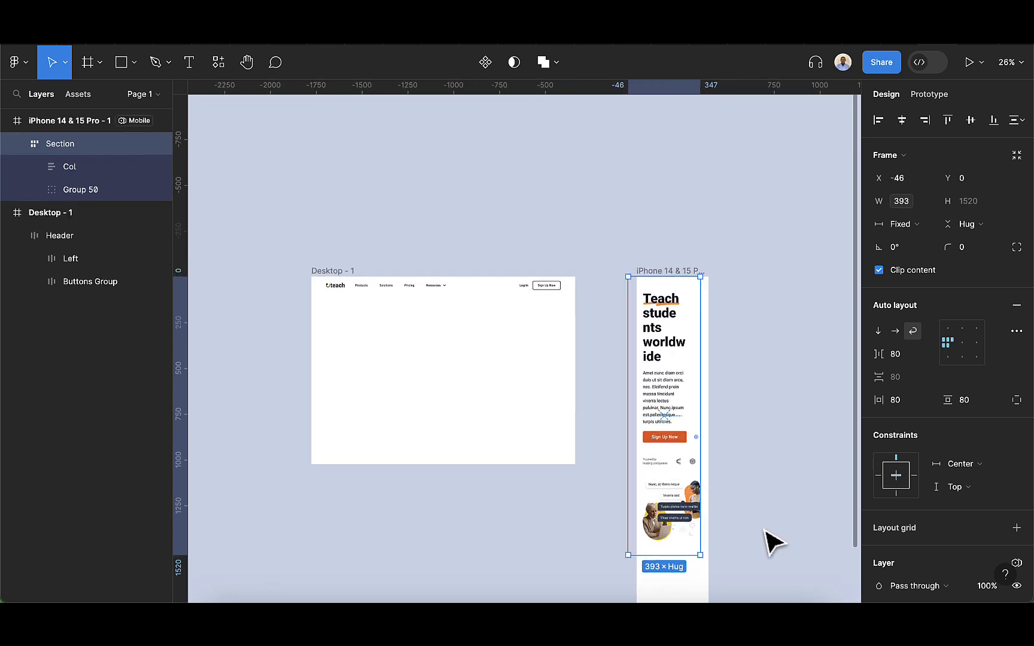
# Reposition the Section inside the iPhone 14 & 15 Pro - 1 frame to about X -26, Y 134
pyautogui.scroll(1, 762, 530)
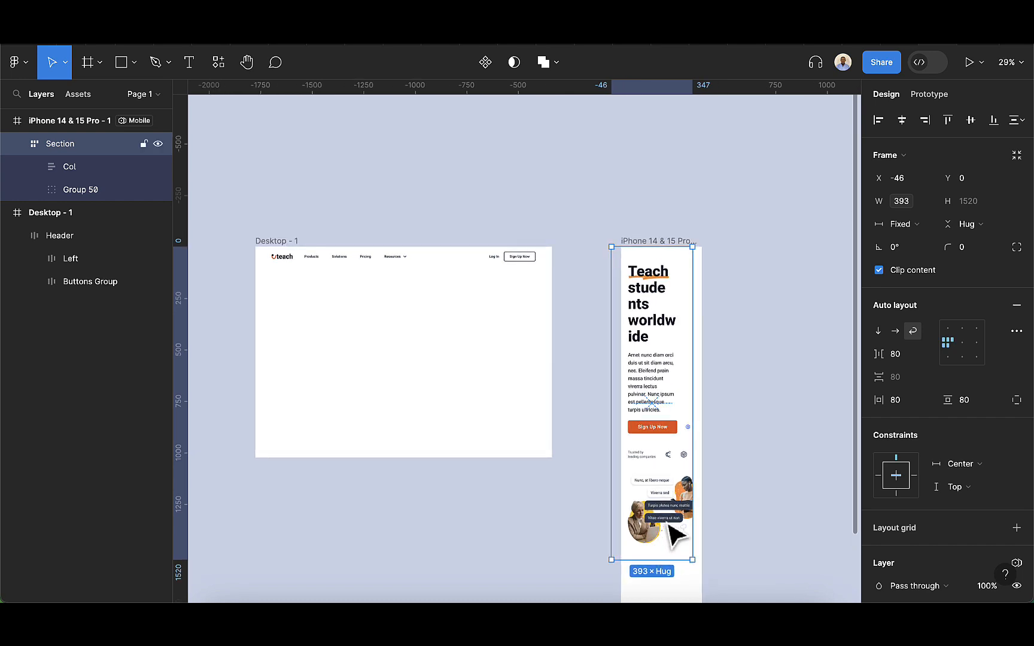
pyautogui.scroll(1, 721, 536)
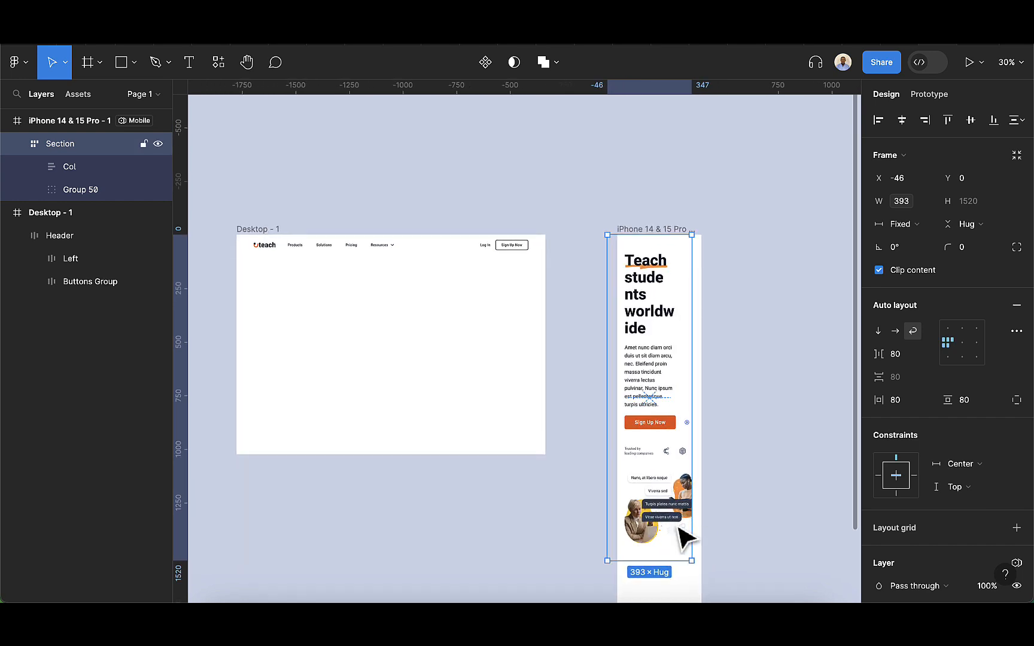
pyautogui.moveTo(674, 519)
pyautogui.mouseDown()
pyautogui.moveTo(477, 415)
pyautogui.moveTo(399, 395)
pyautogui.moveTo(341, 454)
pyautogui.moveTo(326, 516)
pyautogui.moveTo(669, 498)
pyautogui.moveTo(652, 519)
pyautogui.moveTo(673, 512)
pyautogui.moveTo(676, 525)
pyautogui.moveTo(672, 508)
pyautogui.mouseUp()
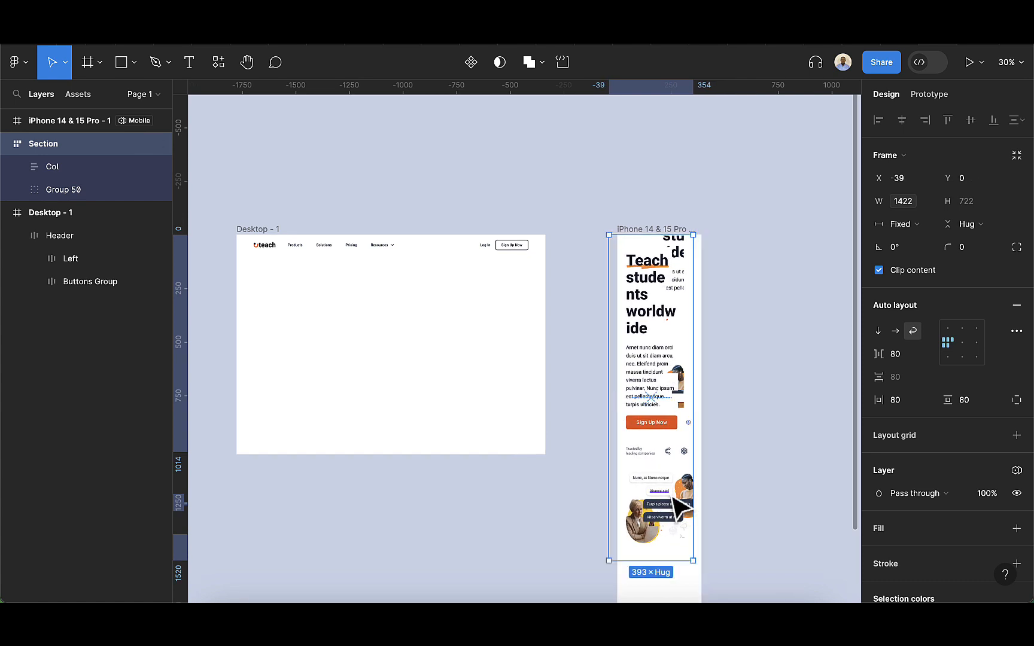
pyautogui.moveTo(673, 496); pyautogui.dragTo(670, 454)
pyautogui.scroll(-1, 669, 452)
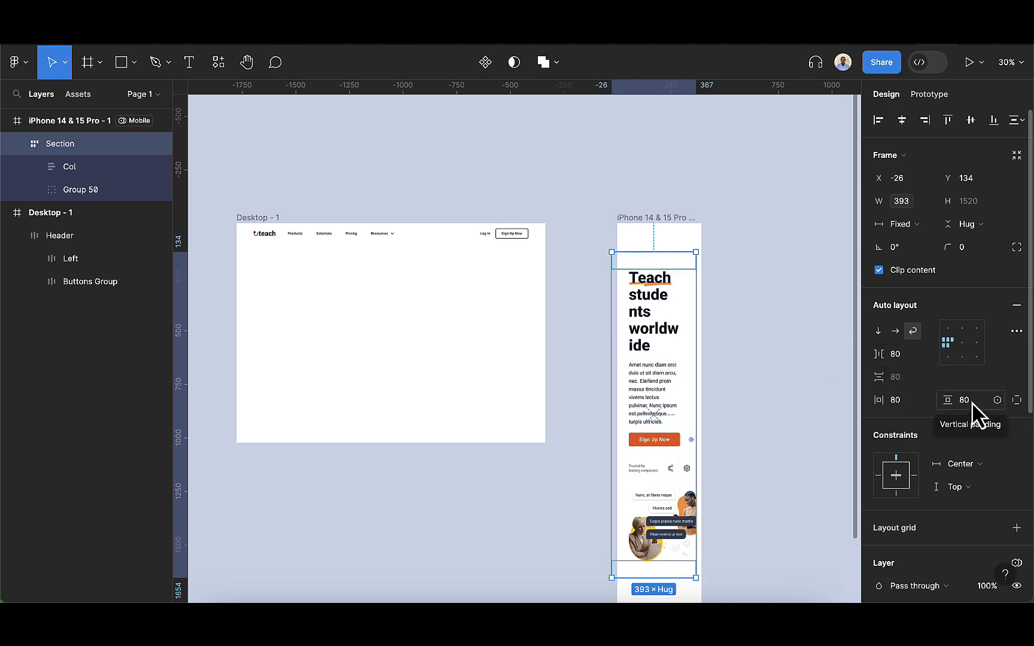
# Apply the padding variable to the horizontal gap in the Section's auto layout
pyautogui.click(925, 357)
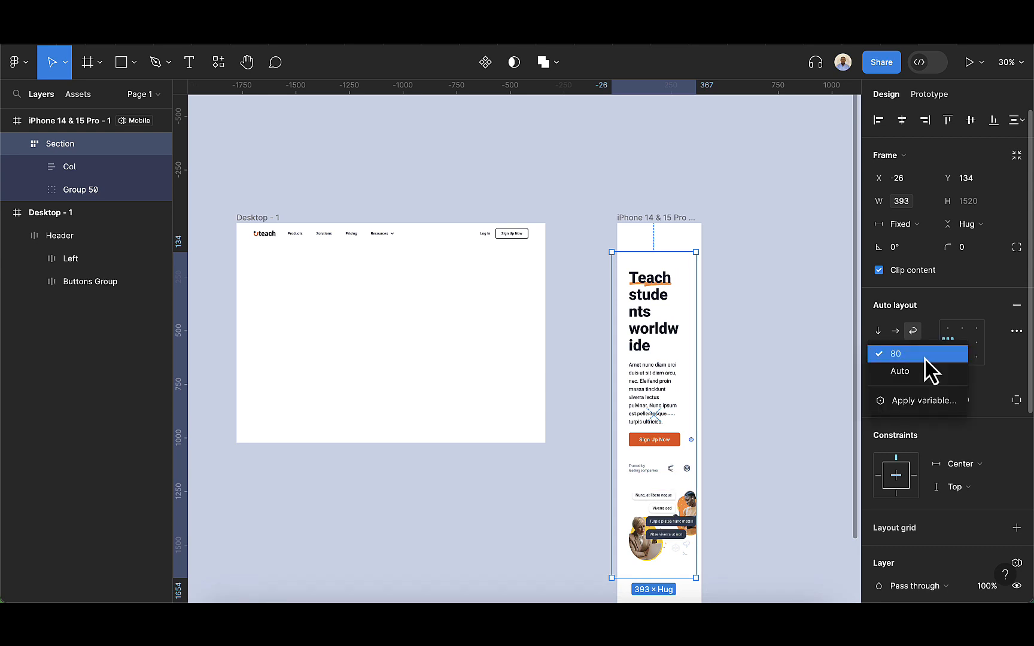
pyautogui.click(924, 402)
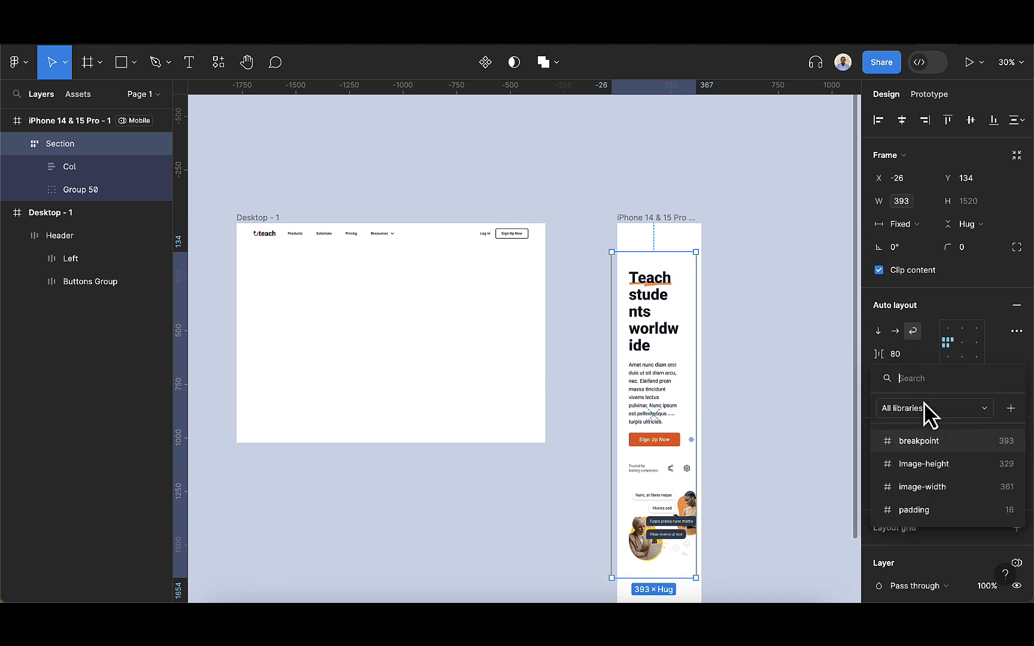
pyautogui.click(928, 511)
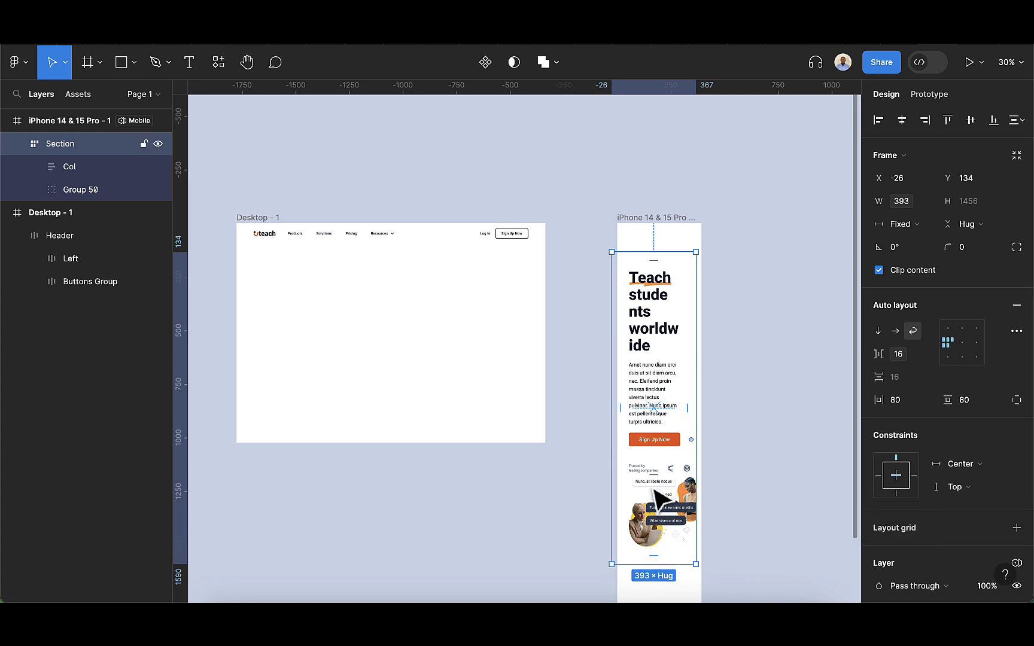
# Apply the padding variable to the Section's horizontal and vertical padding, and align the Section to X 0 in the iPhone frame
pyautogui.click(928, 401)
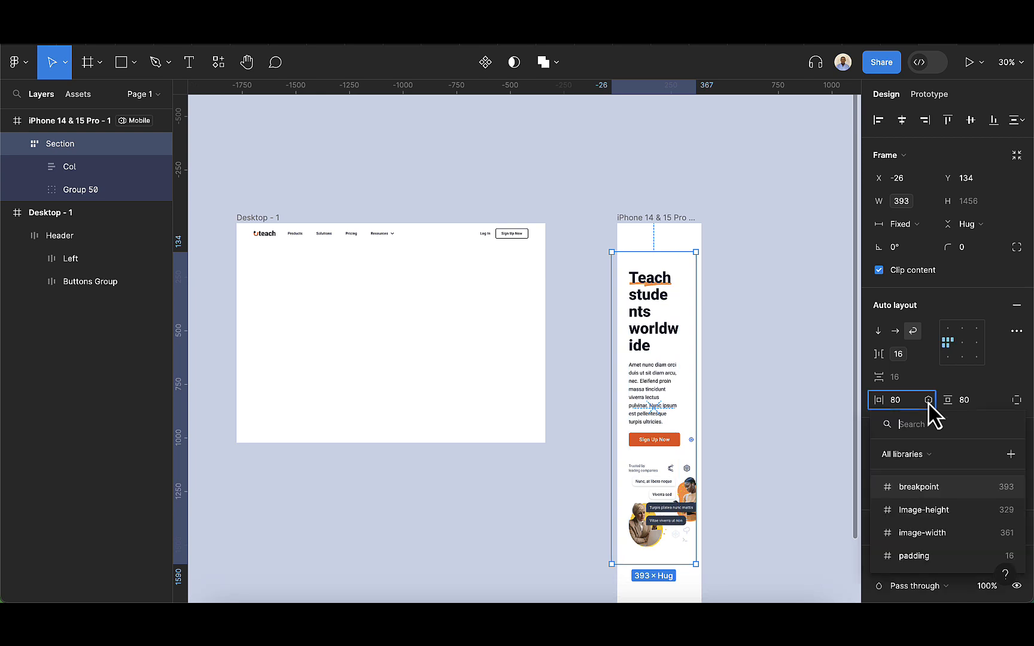
pyautogui.click(921, 554)
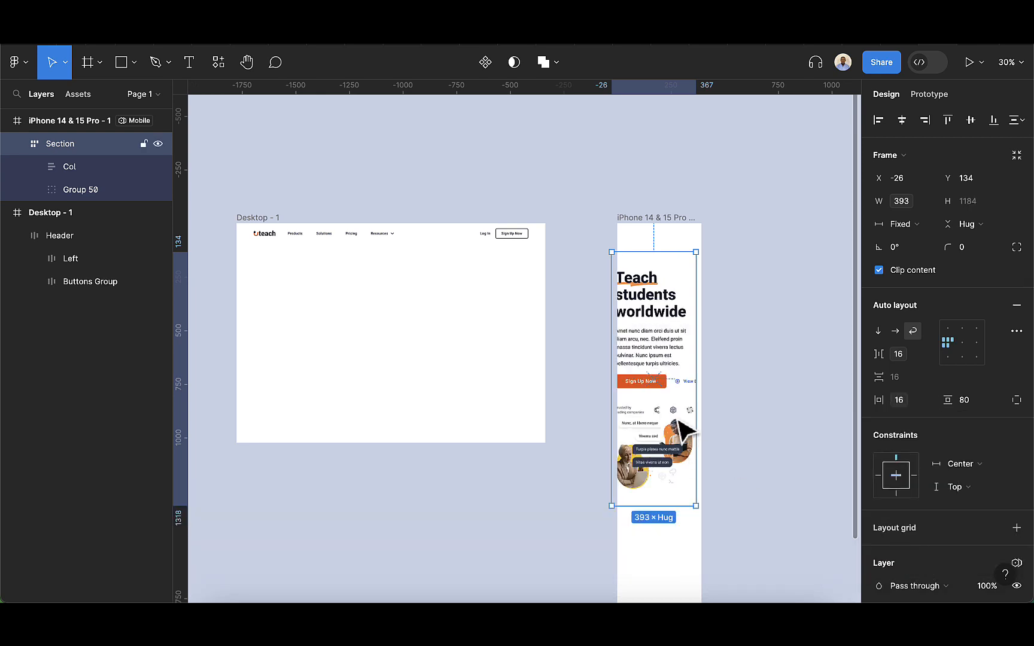
pyautogui.moveTo(660, 381); pyautogui.dragTo(666, 384)
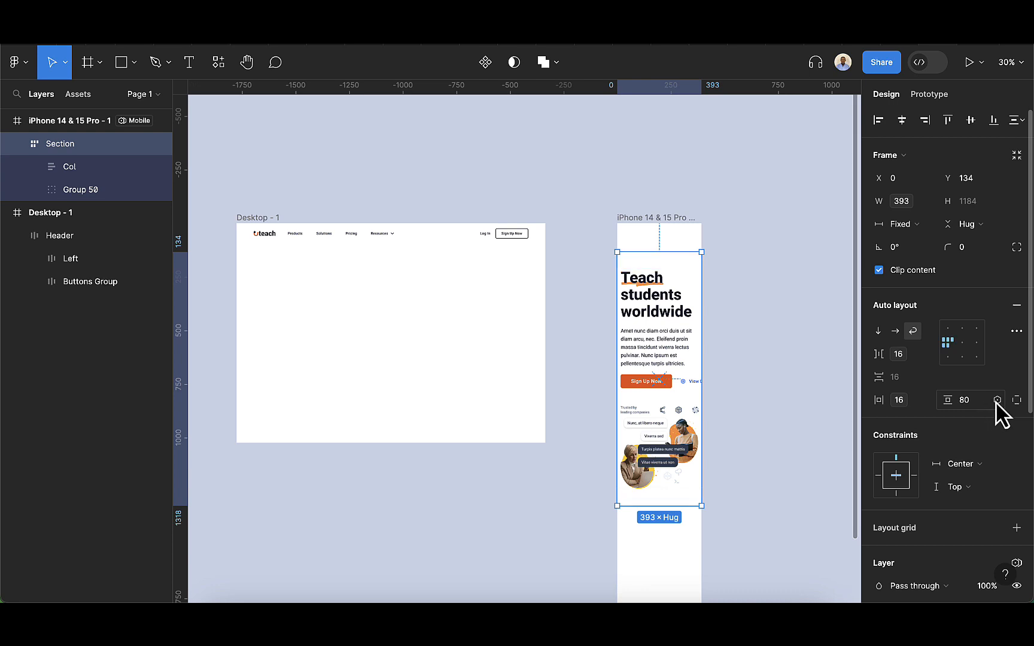
pyautogui.click(996, 400)
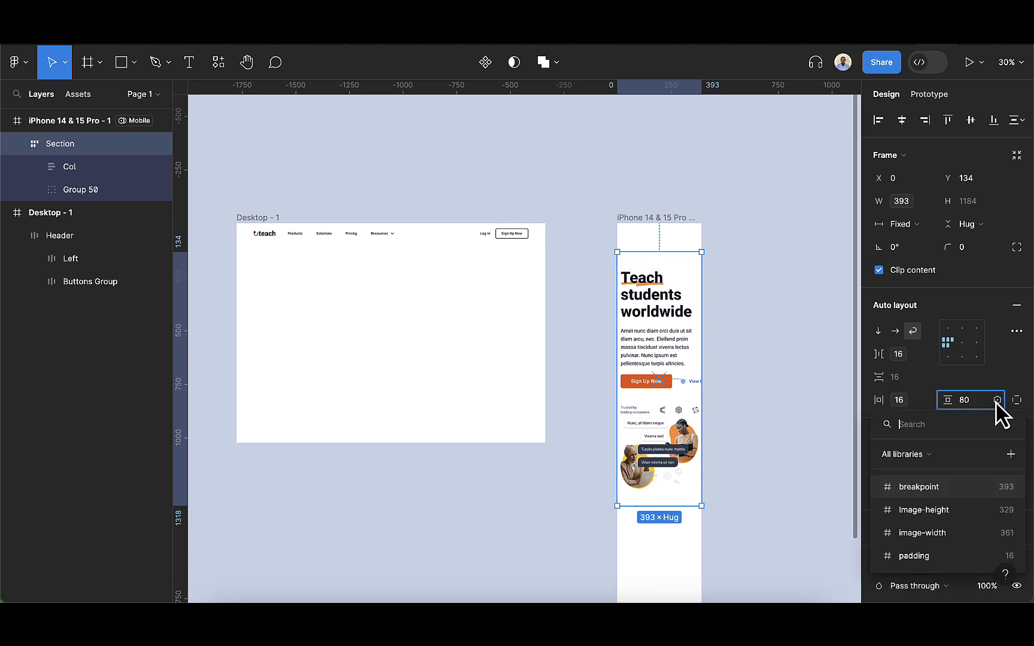
pyautogui.click(933, 556)
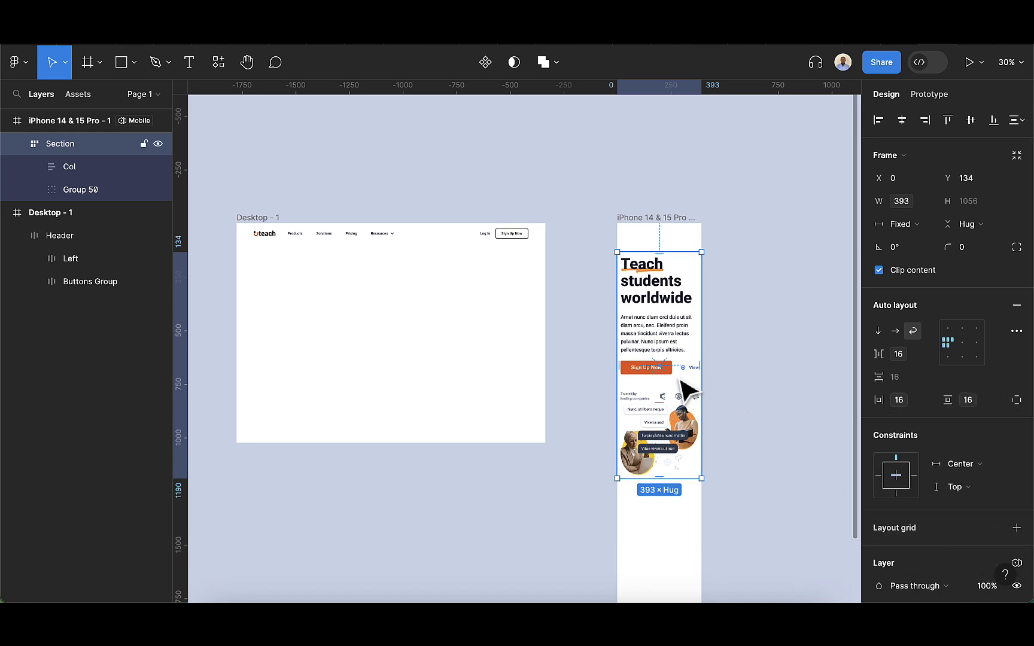
# Move the Section back into the Desktop - 1 frame and nudge it to X -5, Y 96
pyautogui.scroll(3, 682, 395)
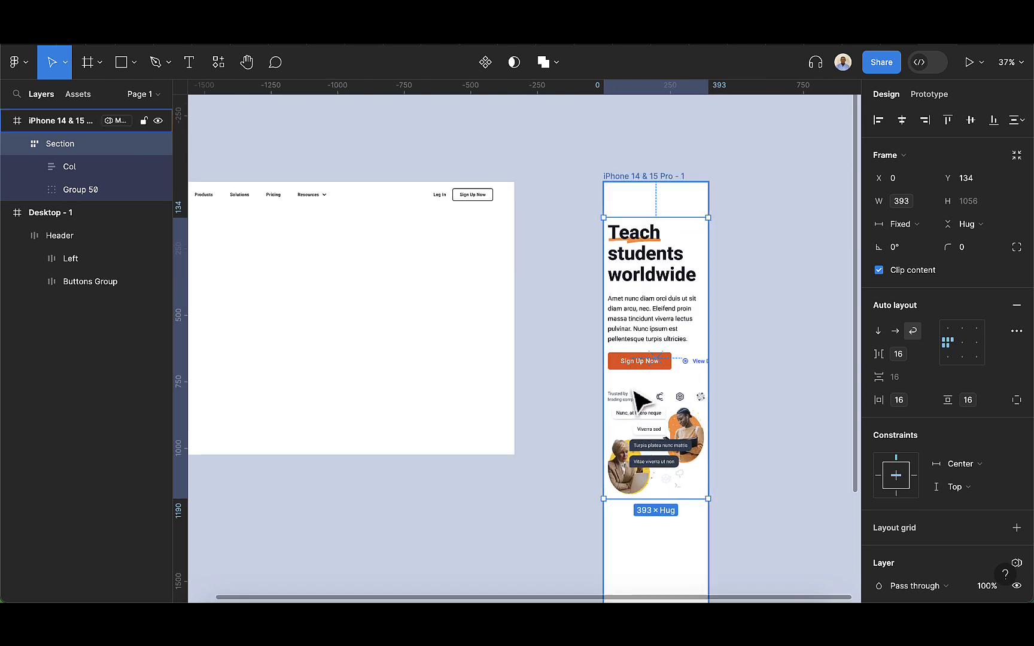
pyautogui.hscroll(-2, 605, 383)
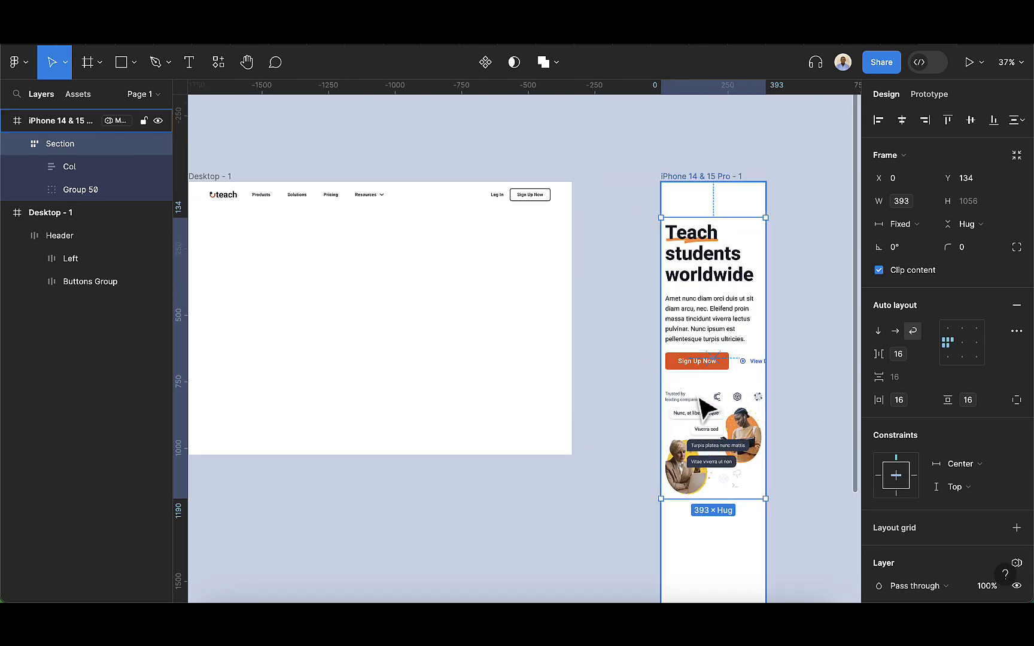
pyautogui.scroll(-2, 703, 403)
pyautogui.moveTo(734, 304); pyautogui.dragTo(335, 323)
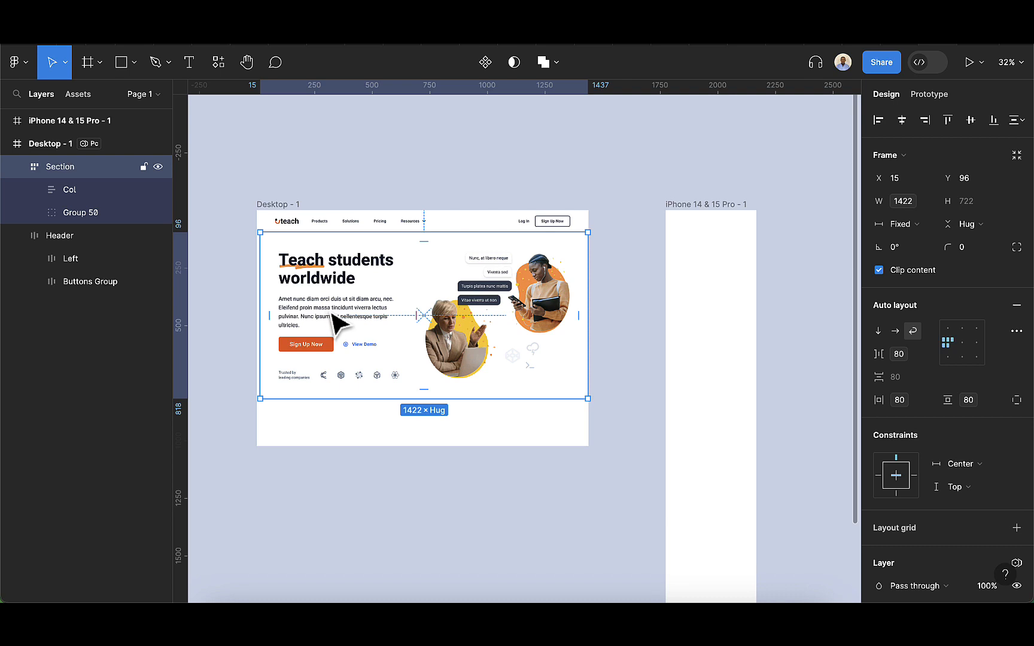
pyautogui.hotkey('shift', 'Left')
pyautogui.hotkey('shift', 'Left')
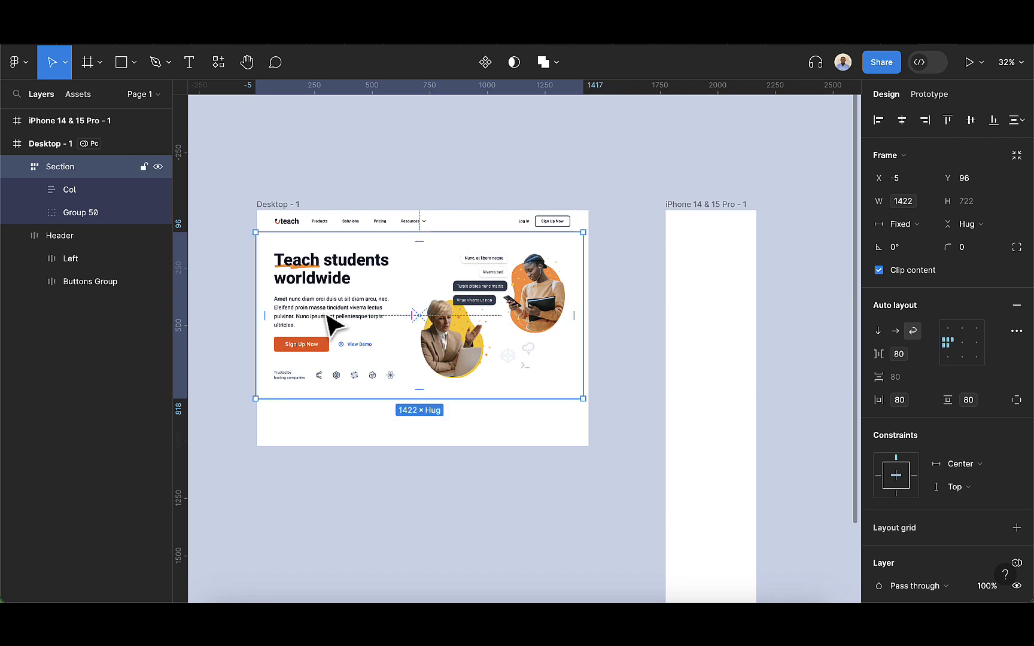
pyautogui.scroll(1, 327, 380)
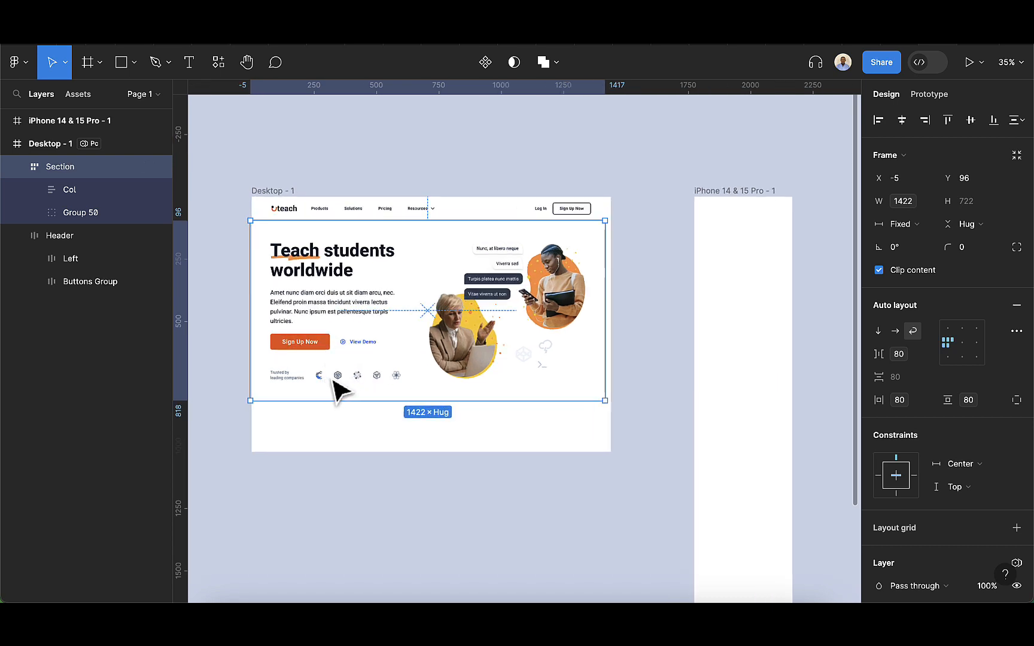
# Return the Section to the iPhone 14 & 15 Pro - 1 frame at X 0 and about Y 53
pyautogui.keyDown('super'); pyautogui.click(342, 381); pyautogui.keyUp('super')
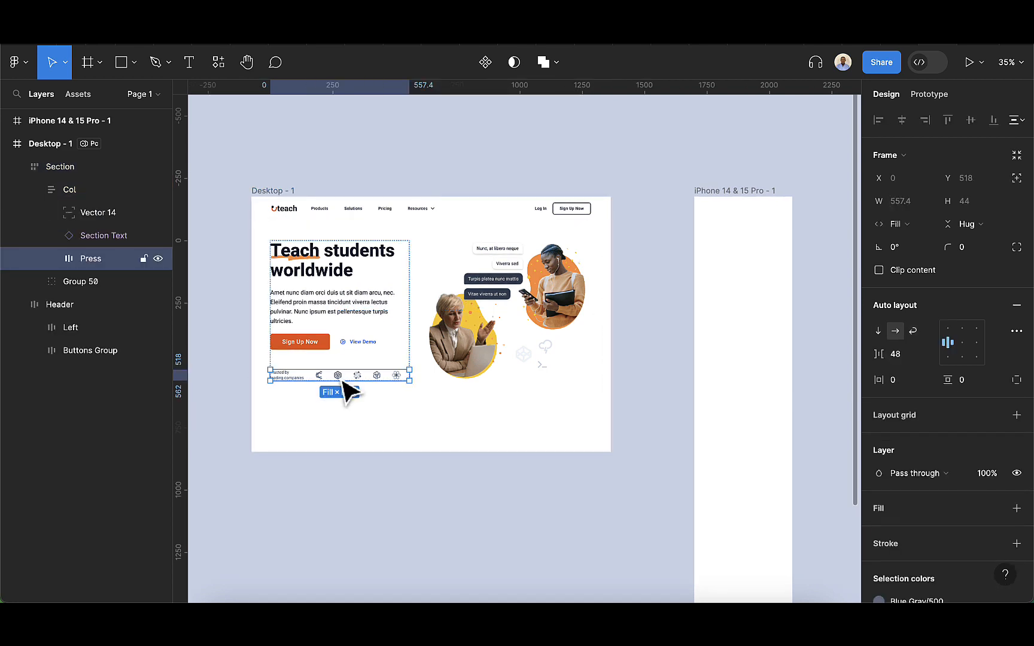
pyautogui.click(347, 348)
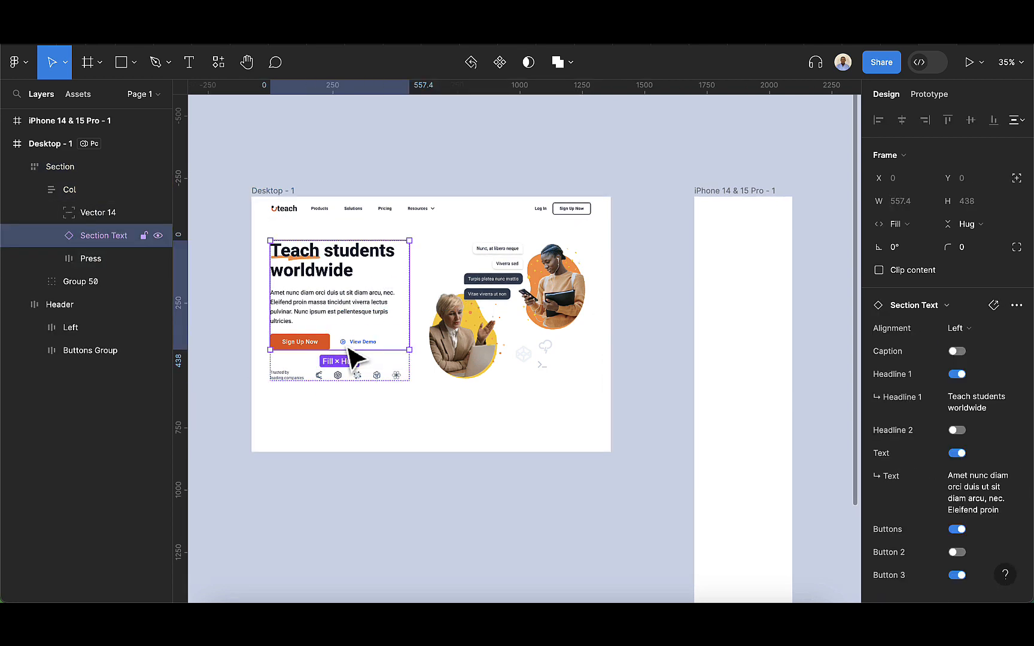
pyautogui.click(348, 176)
pyautogui.moveTo(337, 291); pyautogui.dragTo(785, 277)
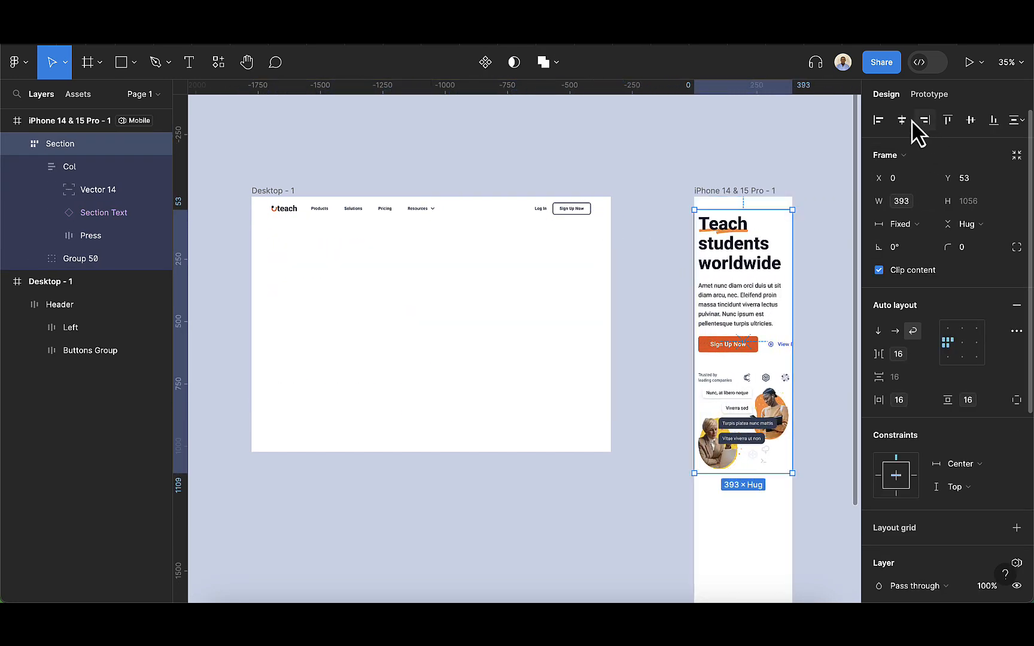
# Set the auto layout of the Press frame holding the company logos to Wrap
pyautogui.scroll(5, 789, 396)
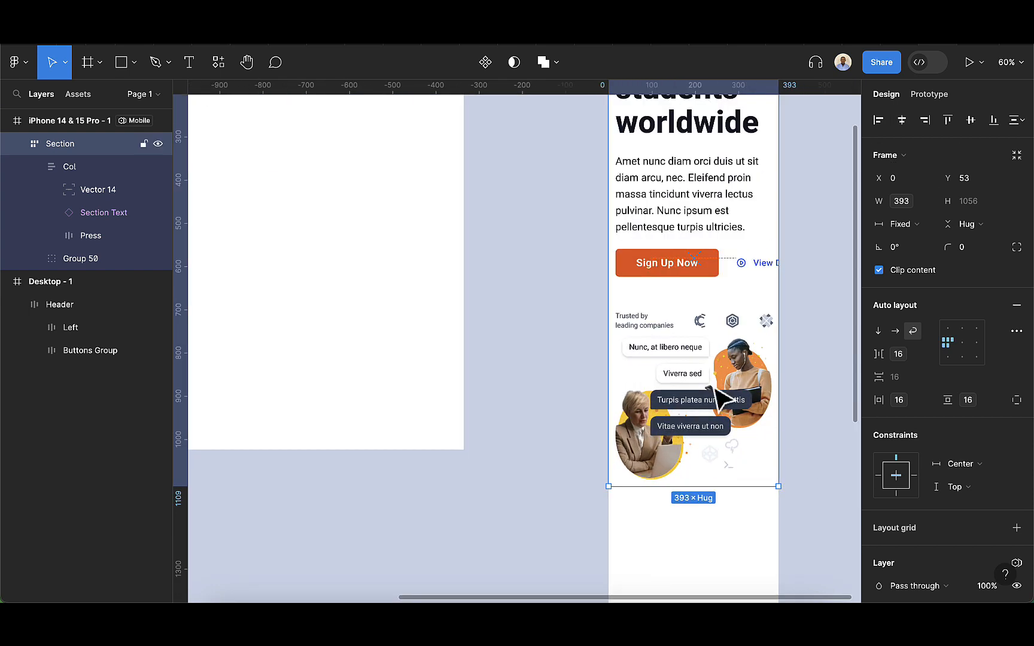
pyautogui.click(731, 336)
pyautogui.click(723, 334)
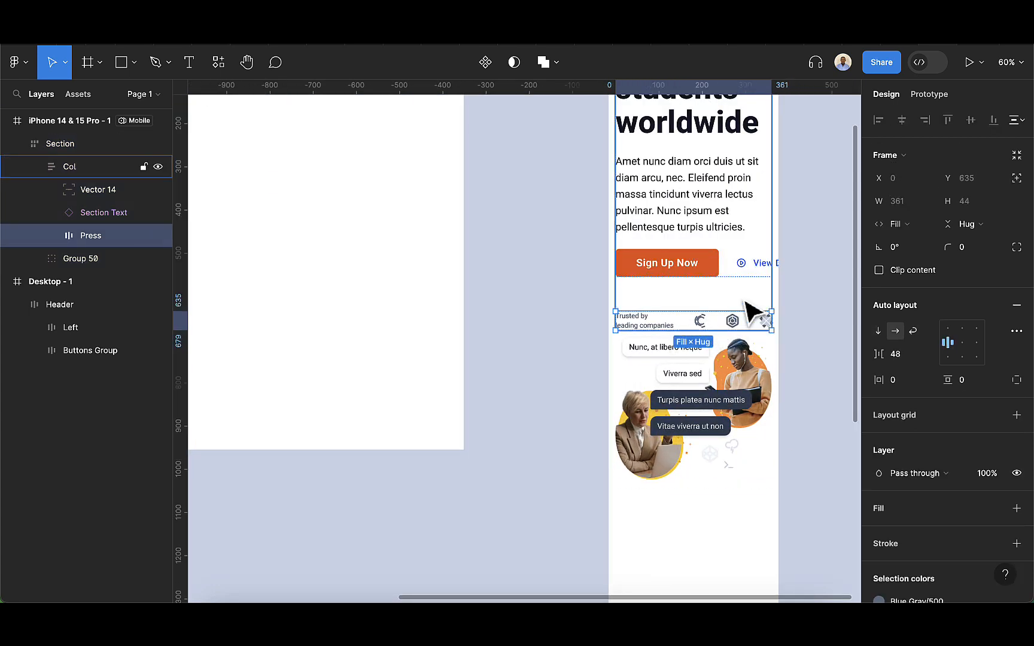
pyautogui.click(813, 332)
pyautogui.click(687, 334)
pyautogui.click(688, 335)
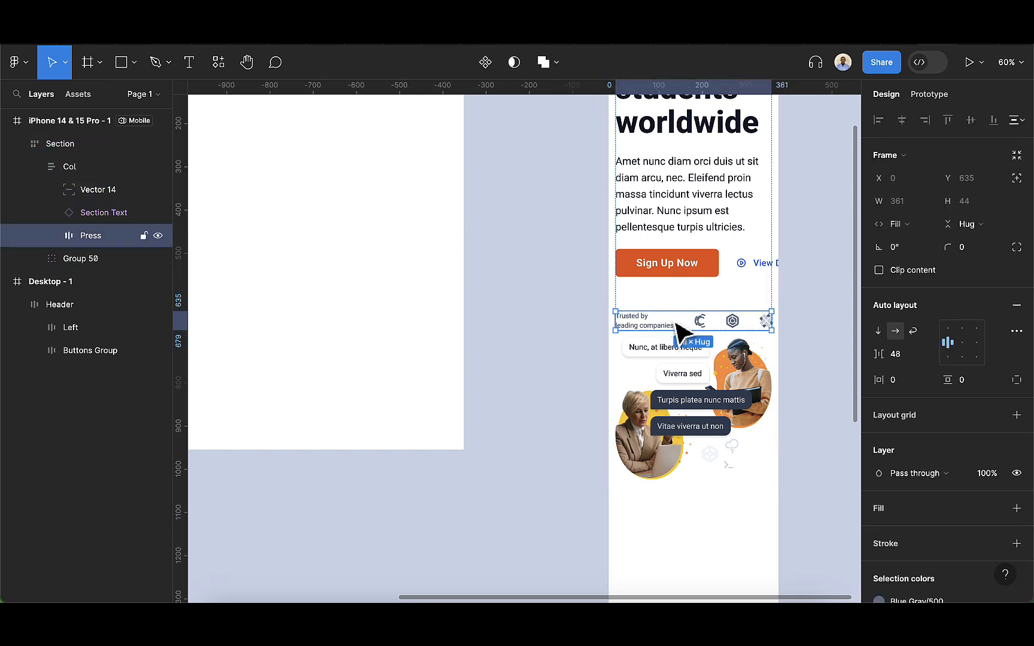
pyautogui.click(672, 321)
pyautogui.click(807, 334)
pyautogui.click(705, 332)
pyautogui.click(704, 332)
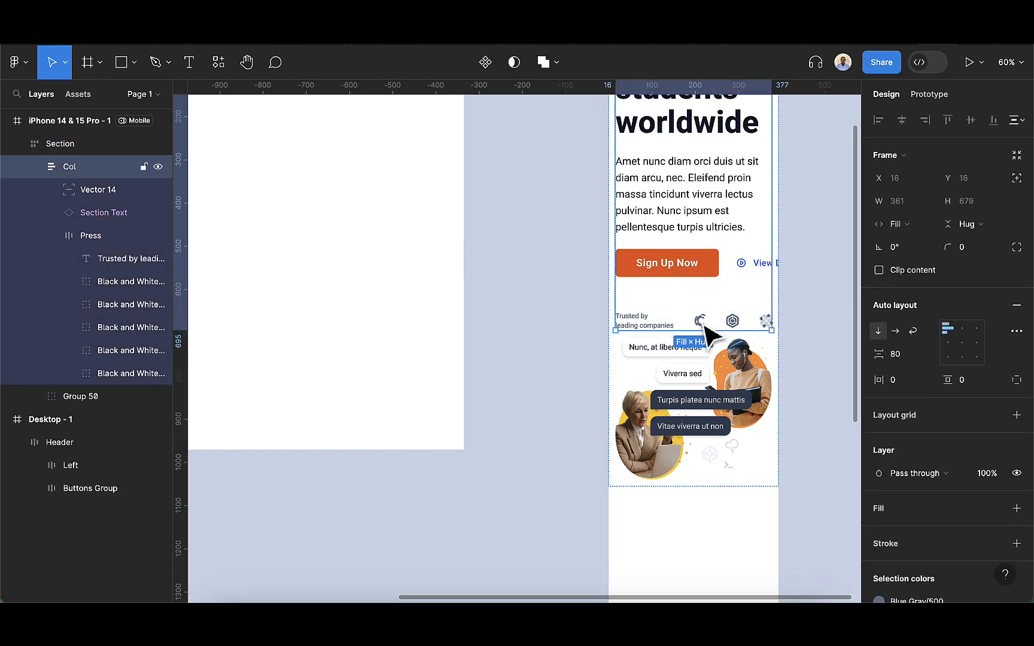
pyautogui.click(700, 325)
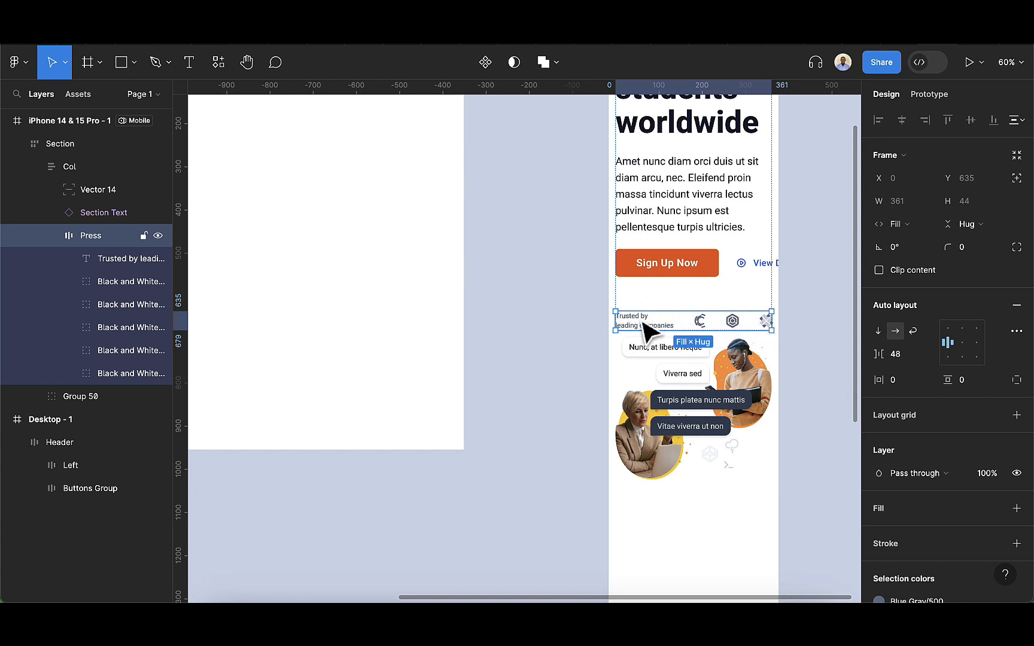
pyautogui.click(913, 331)
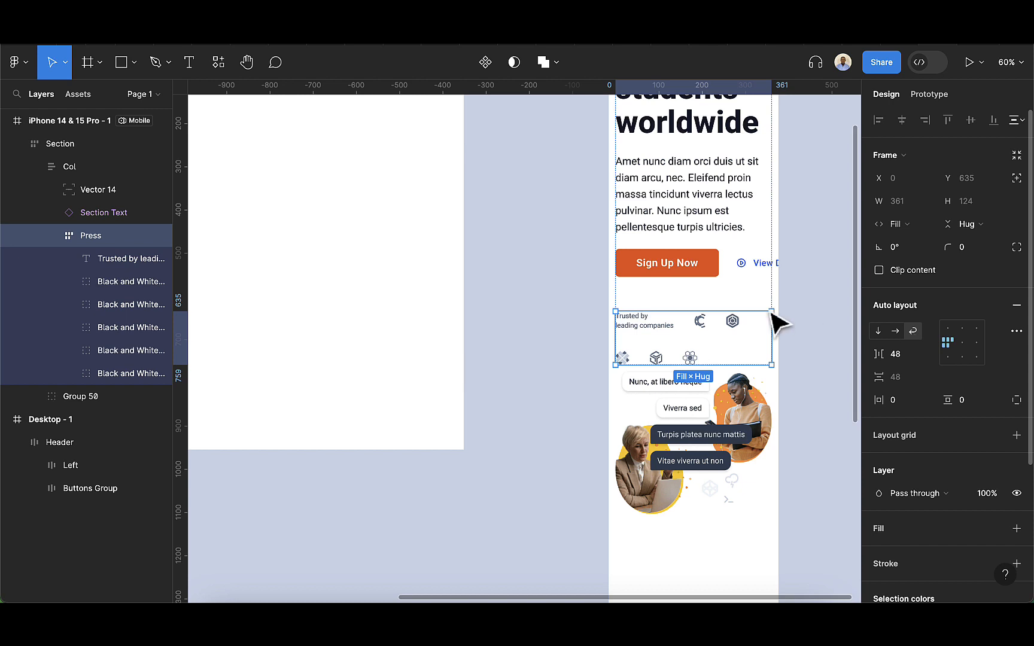
# Detach the Section Text instance and set the auto layout of its Buttons Group to Wrap
pyautogui.click(664, 276)
pyautogui.doubleClick(663, 269)
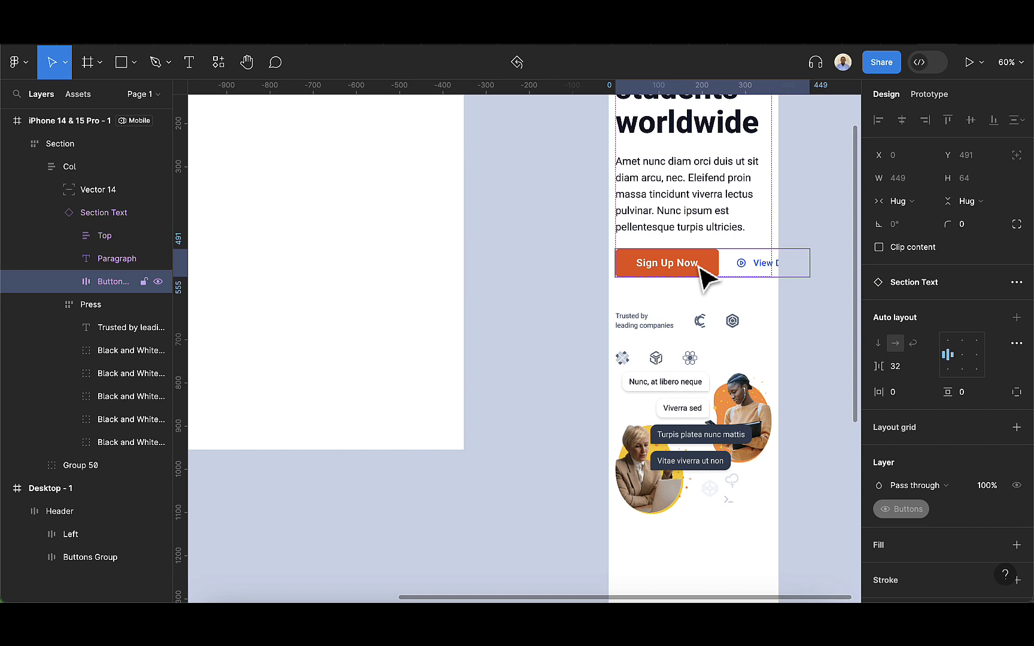
pyautogui.click(88, 213)
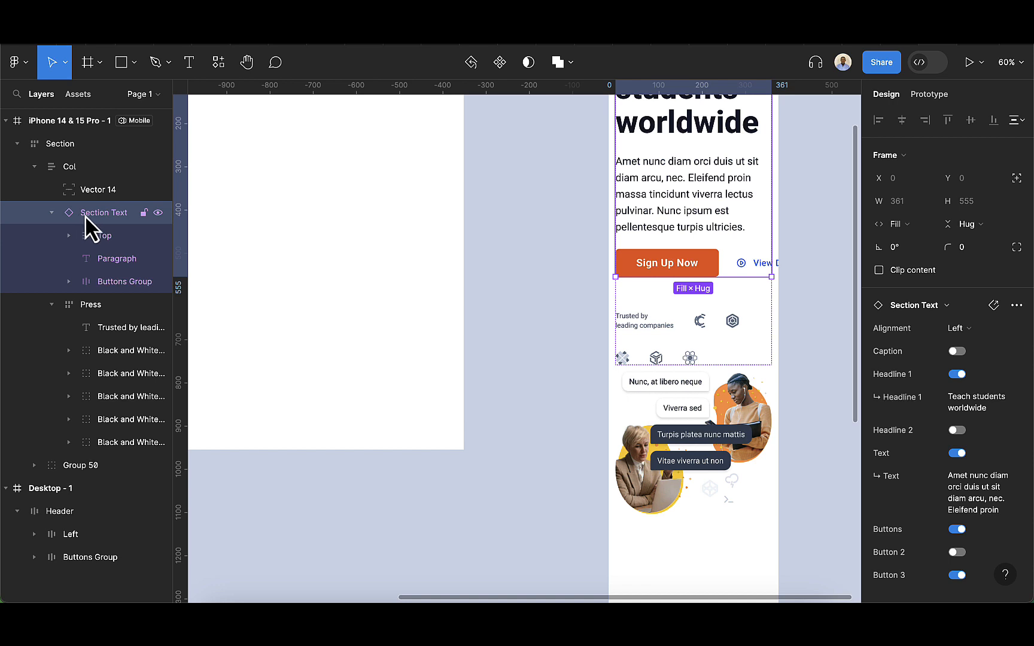
pyautogui.rightClick(88, 215)
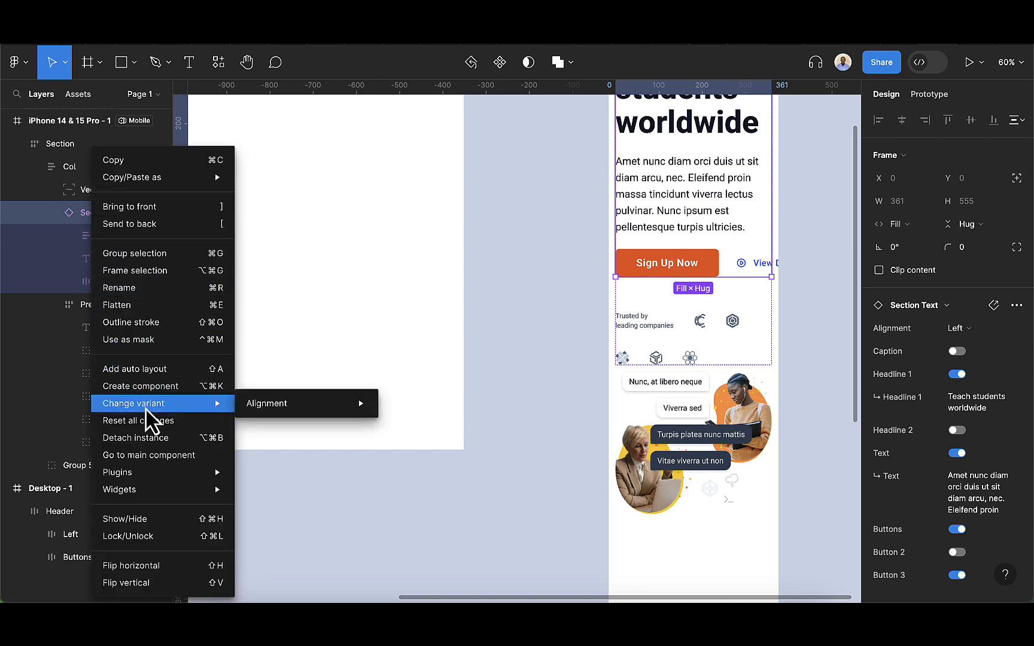
pyautogui.click(146, 442)
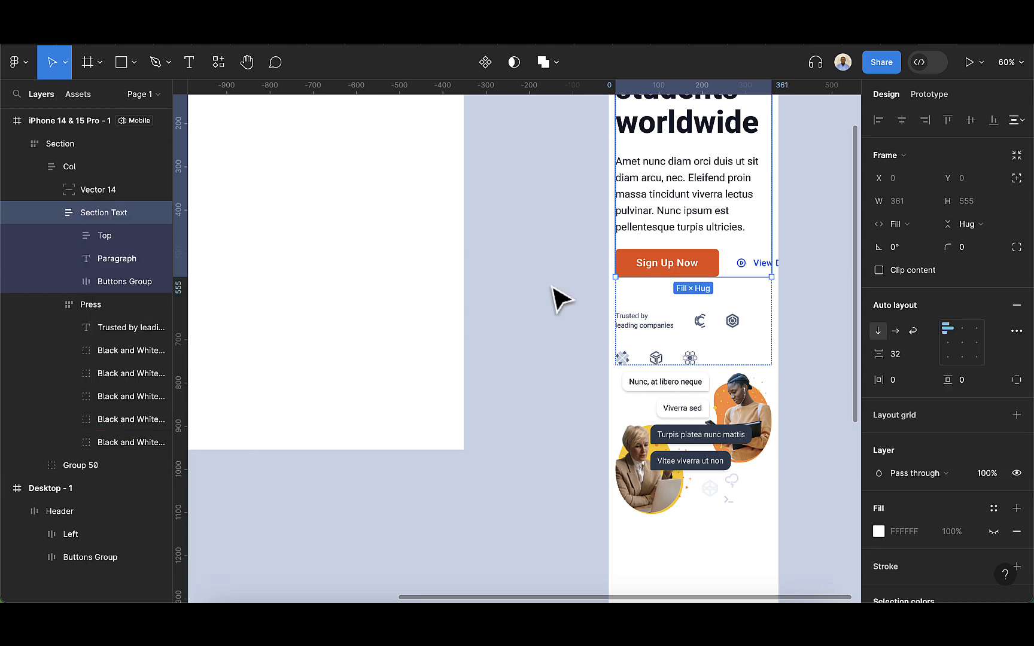
pyautogui.click(710, 270)
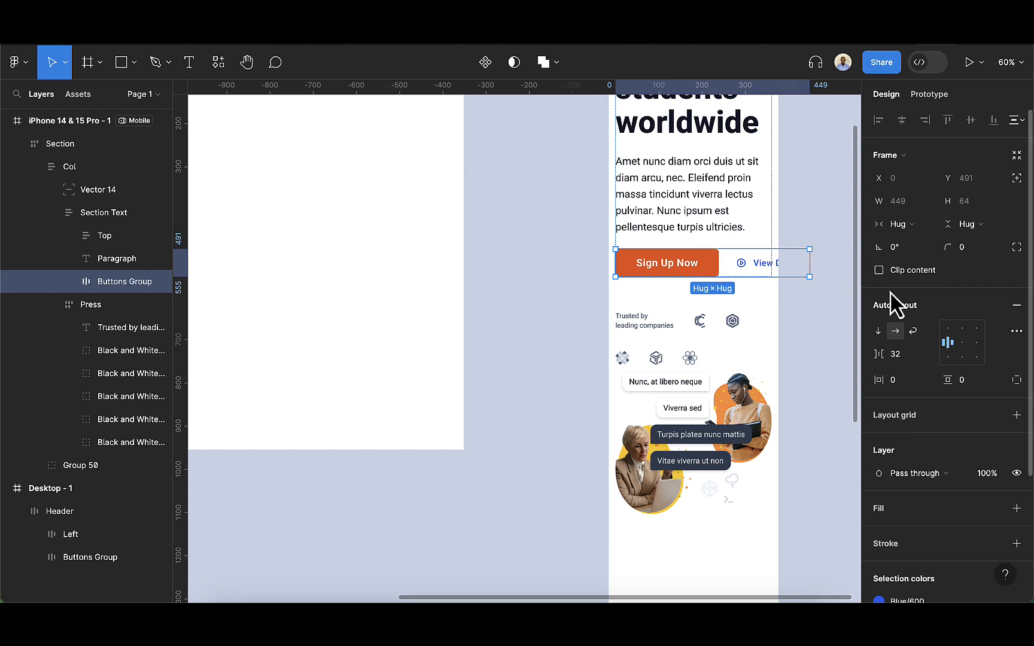
pyautogui.click(913, 332)
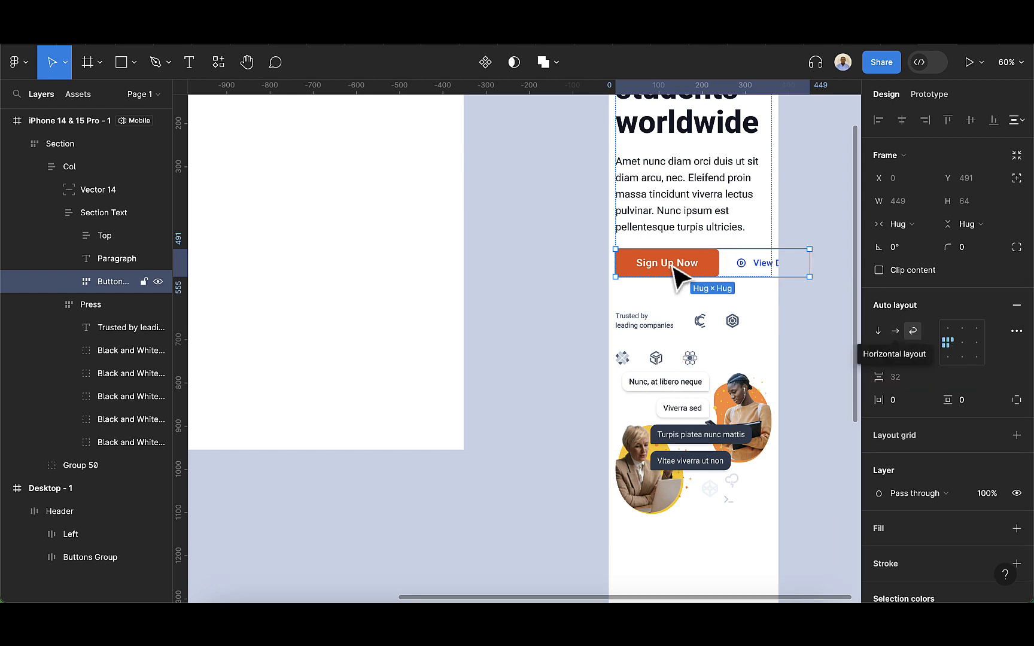
# Set the Buttons Group width to Fill container in the iPhone 14 & 15 Pro - 1 frame
pyautogui.click(916, 223)
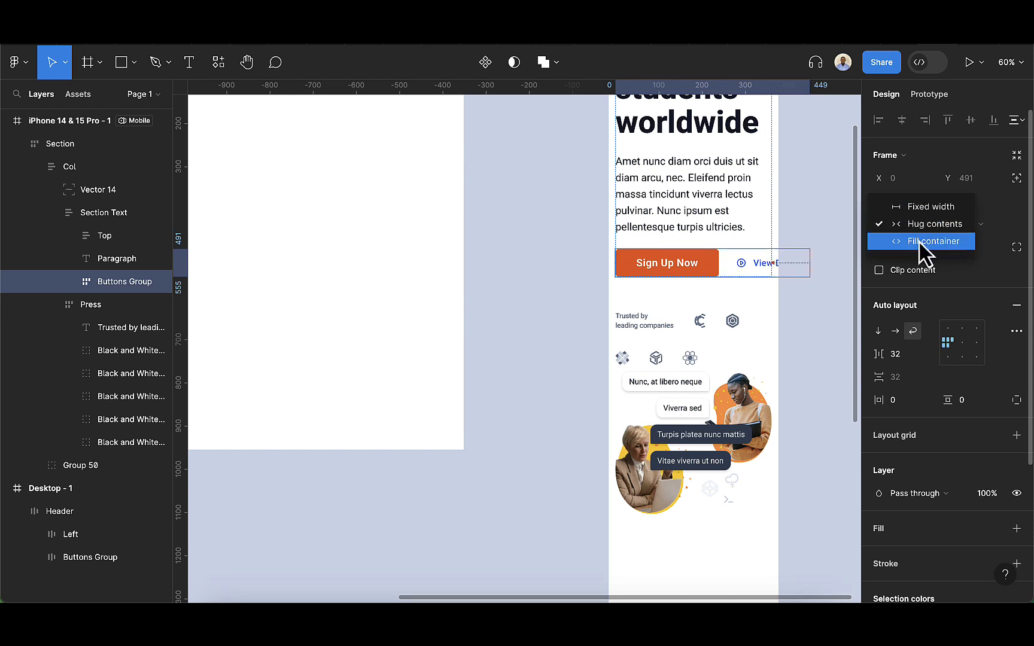
pyautogui.click(918, 239)
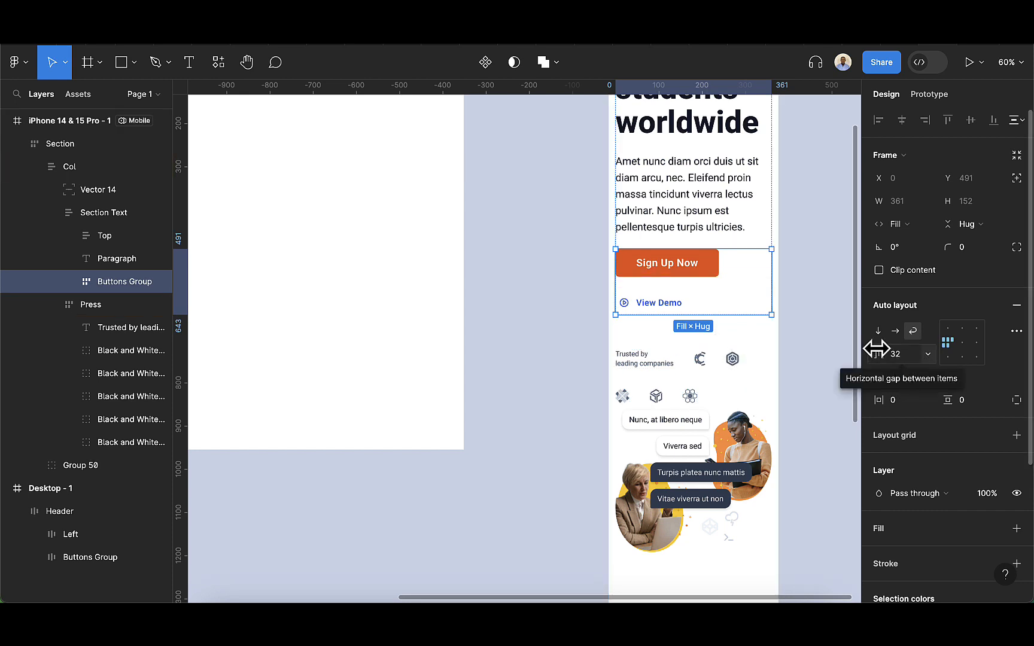
pyautogui.scroll(-5, 812, 368)
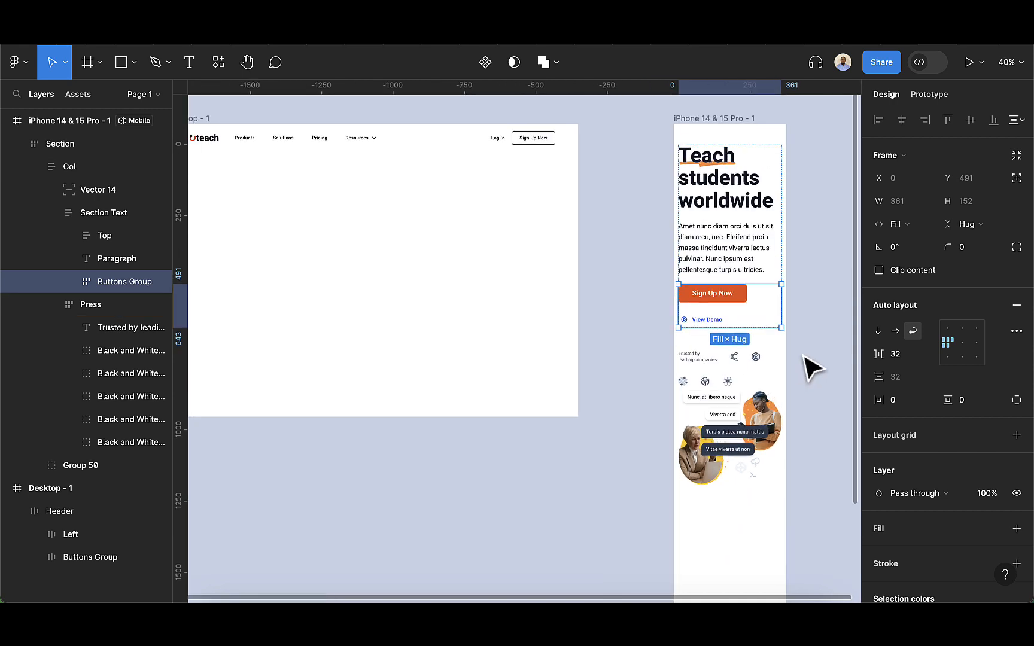
pyautogui.click(821, 386)
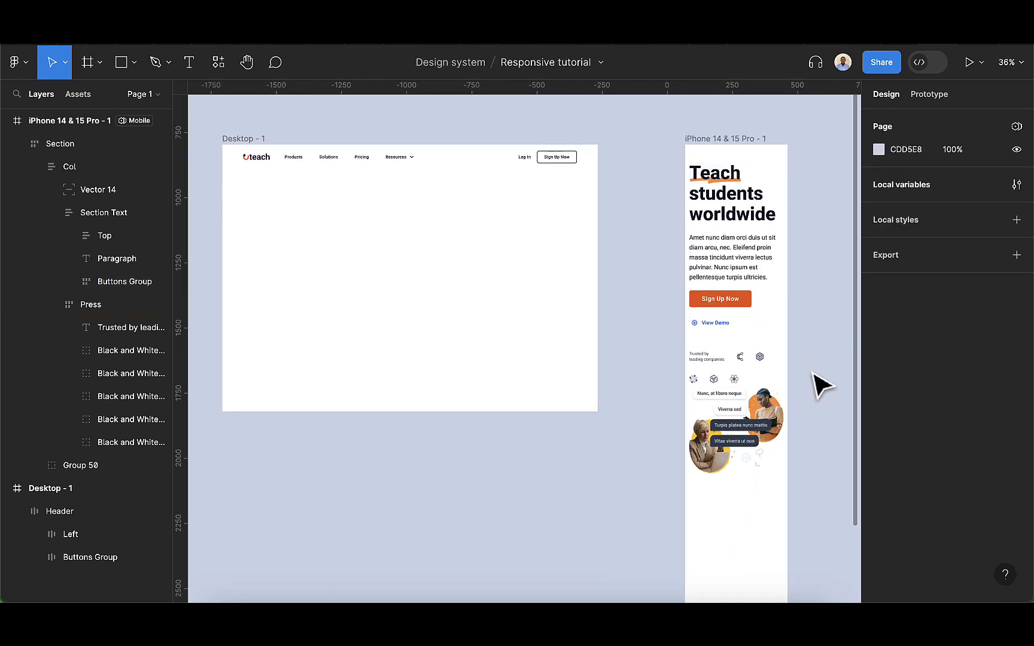
# Move the Section down to Y 154 in the iPhone 14 & 15 Pro - 1 frame and center it horizontally
pyautogui.click(751, 278)
pyautogui.moveTo(747, 270); pyautogui.dragTo(665, 298)
pyautogui.scroll(-3, 413, 368)
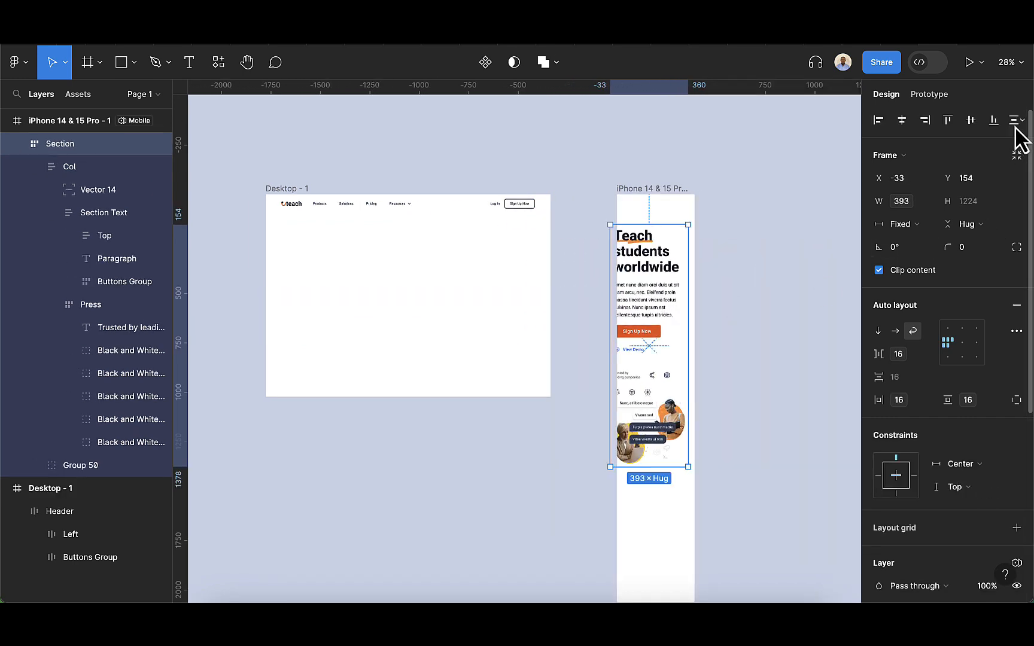
pyautogui.click(902, 121)
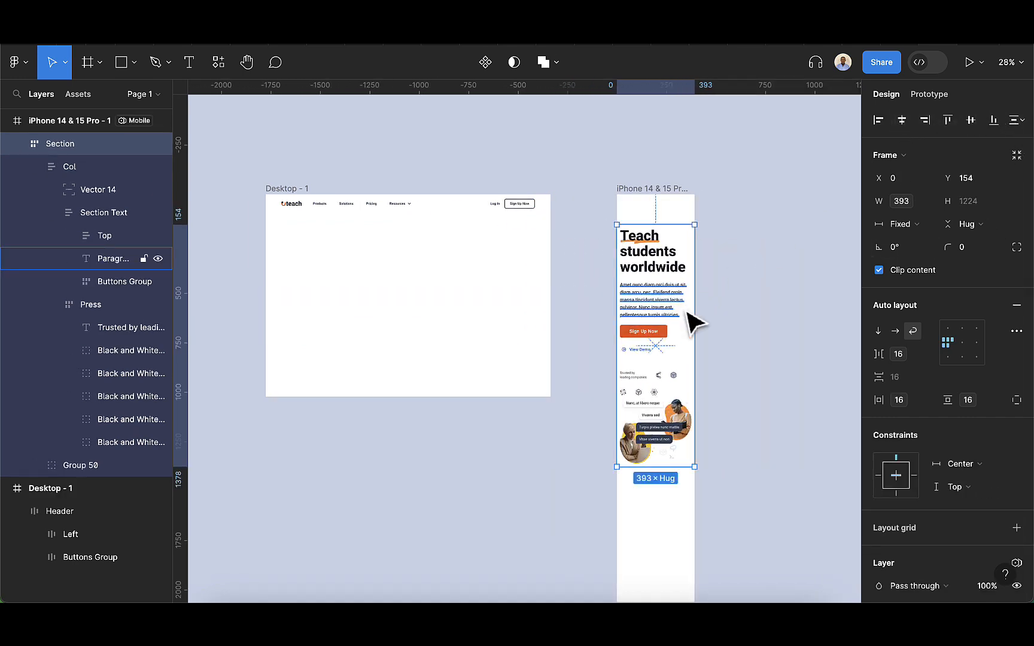
pyautogui.scroll(2, 692, 317)
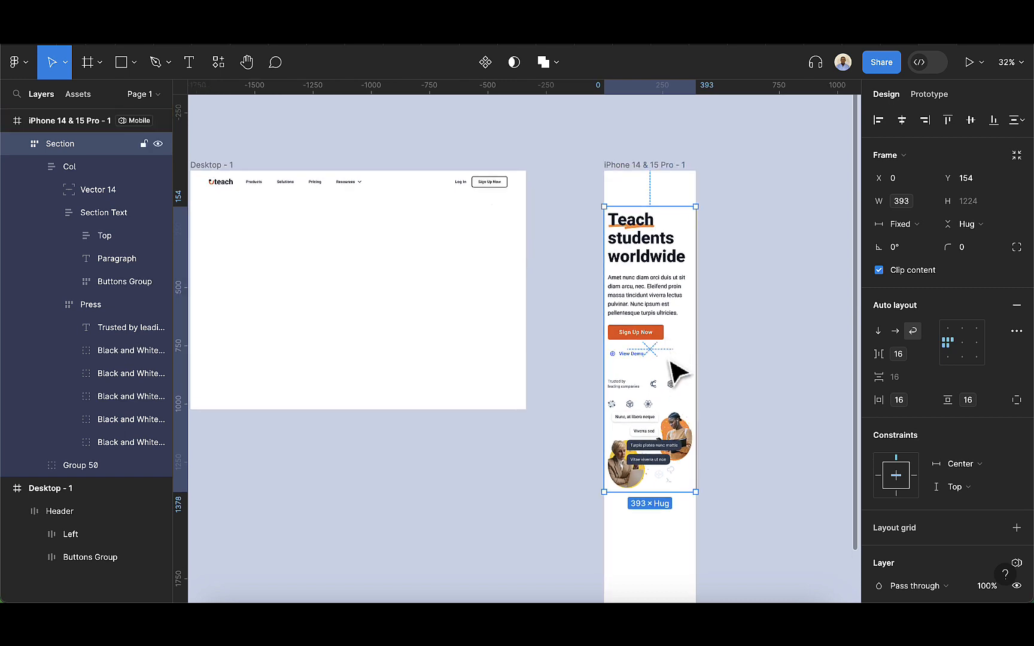
# Select the Header in the Desktop - 1 frame
pyautogui.scroll(-1, 655, 321)
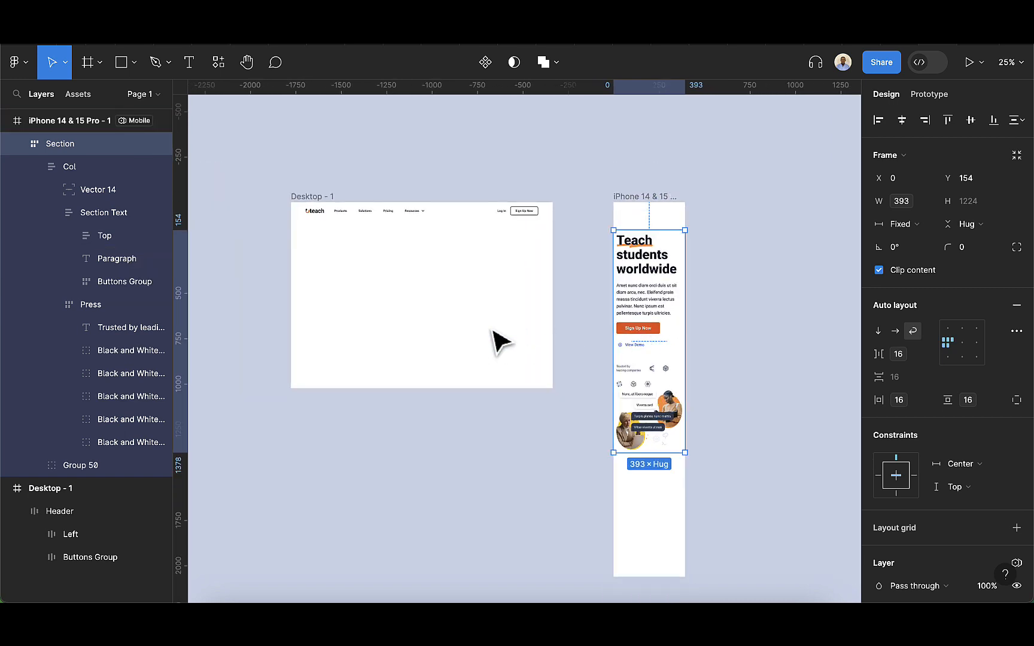
pyautogui.scroll(1, 574, 293)
pyautogui.hscroll(-3, 454, 237)
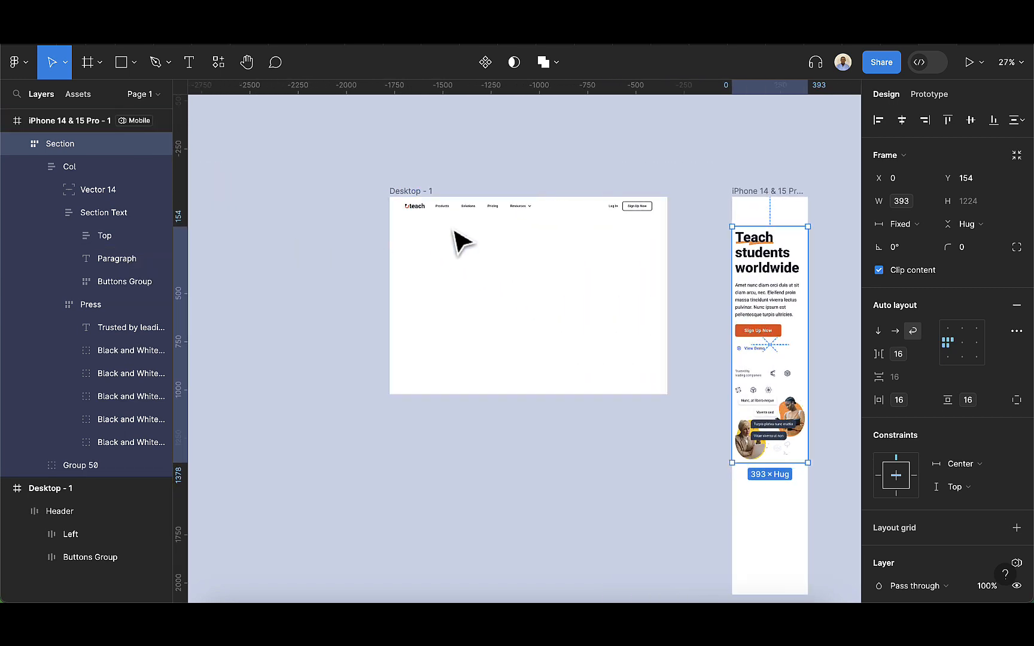
pyautogui.scroll(2, 501, 231)
pyautogui.click(479, 219)
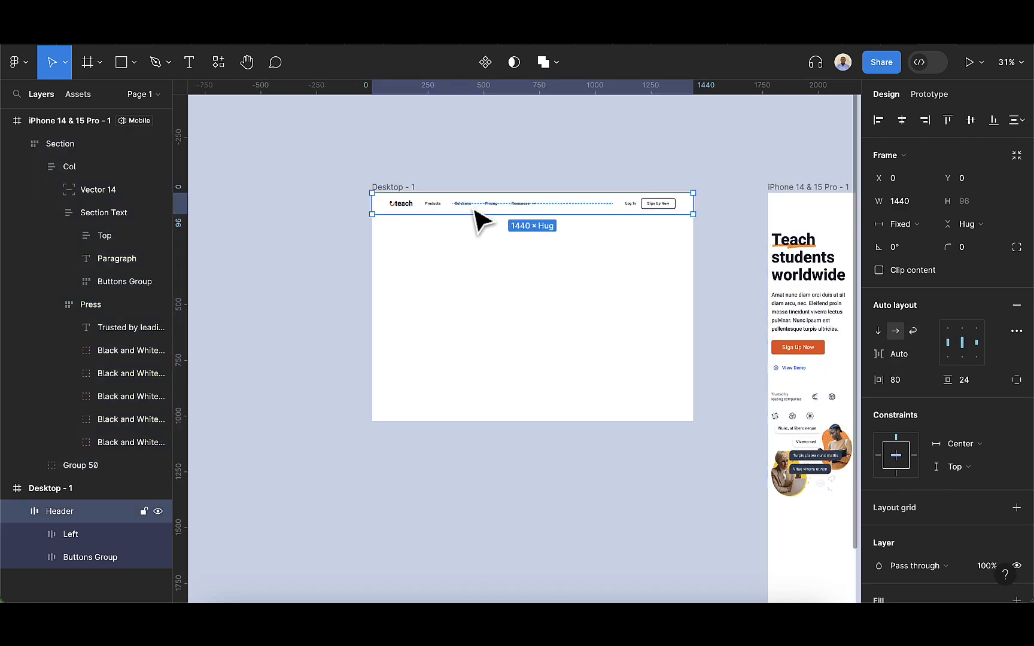